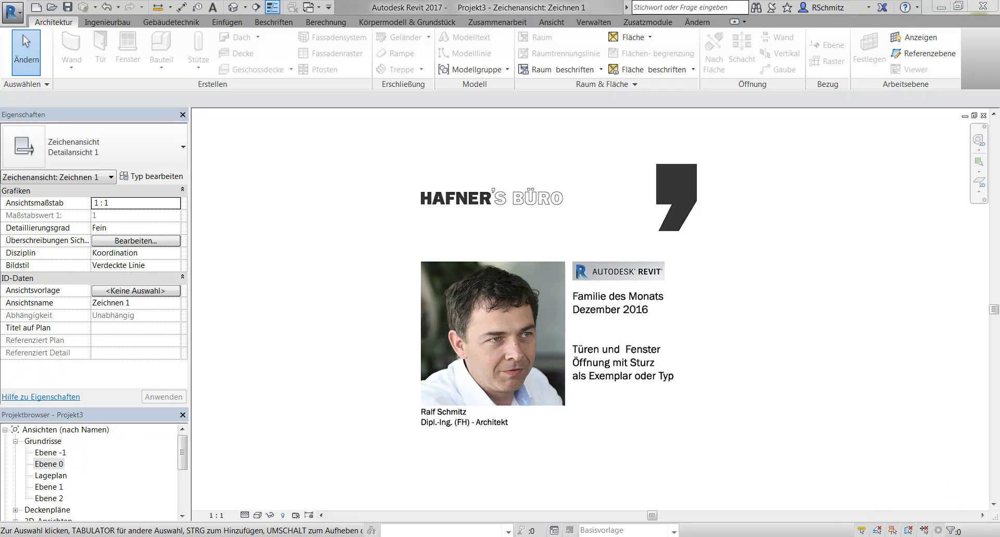
Step: Open the Ebene 0 floor plan and frame the hatched wall in view
double_click(49, 464)
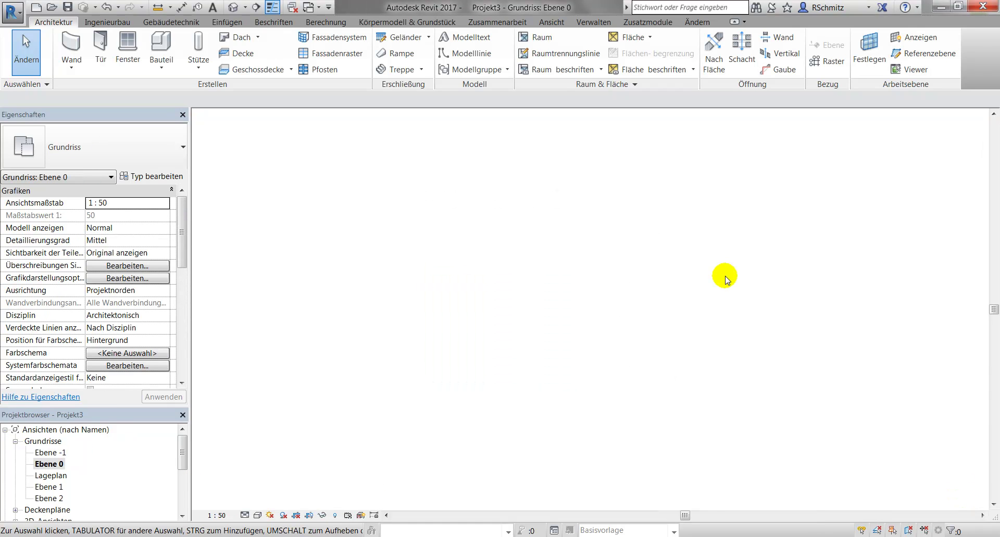
scroll(547, 292, "up", 5)
middle_click_drag(493, 307, 536, 328)
scroll(539, 331, "up", 1)
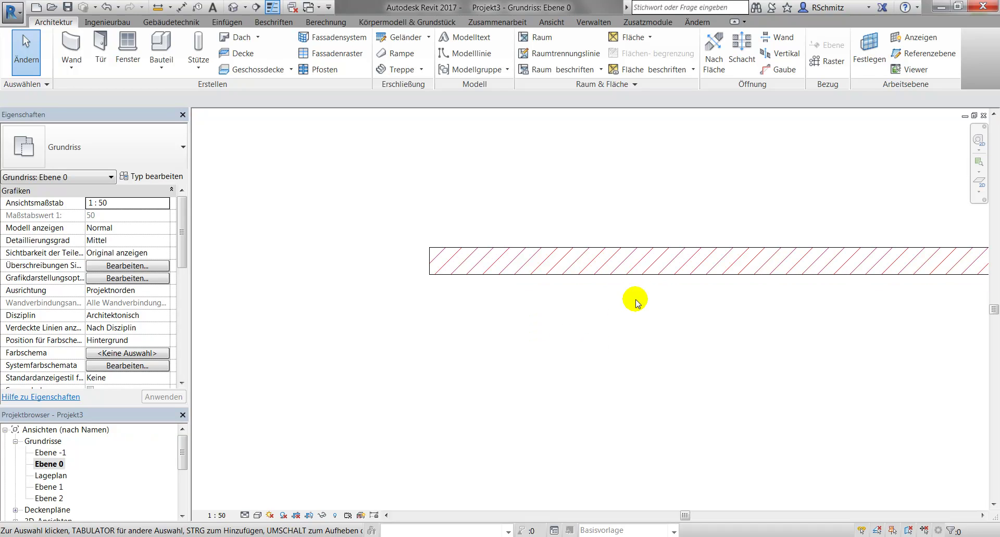
middle_click_drag(635, 304, 592, 328)
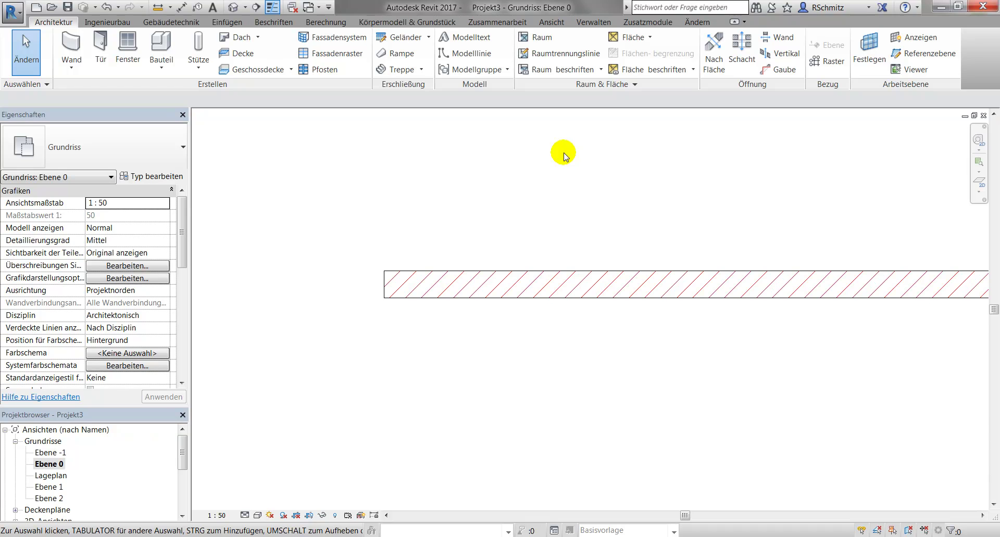
Step: Load the four door and window opening-with-lintel .rfa families from the 201612 folder
left_click(227, 22)
left_click(577, 44)
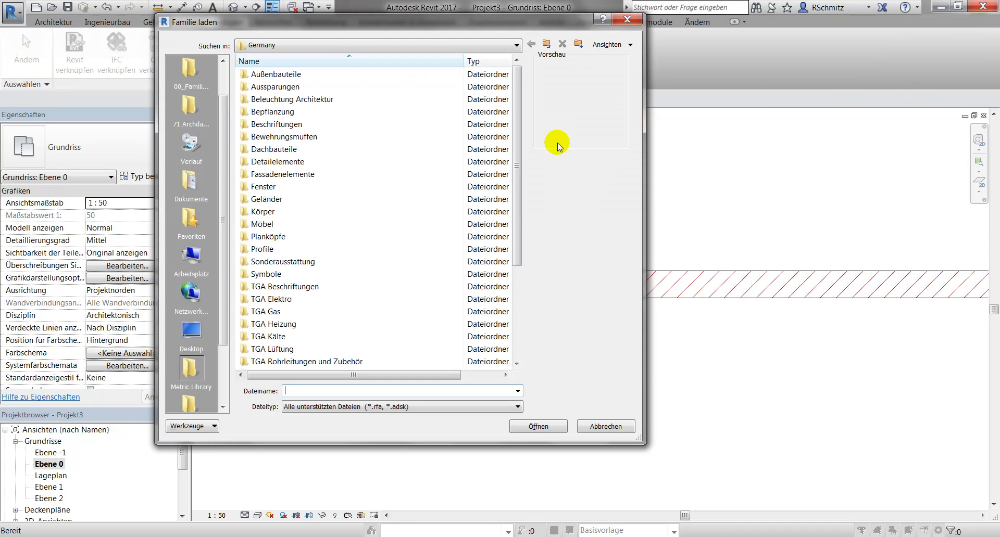
left_click(200, 77)
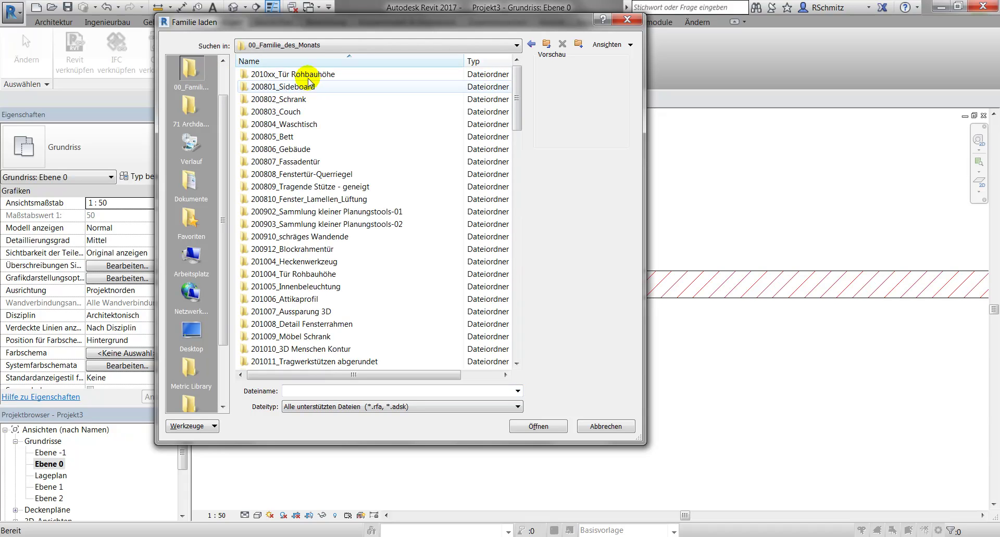
left_click(189, 73)
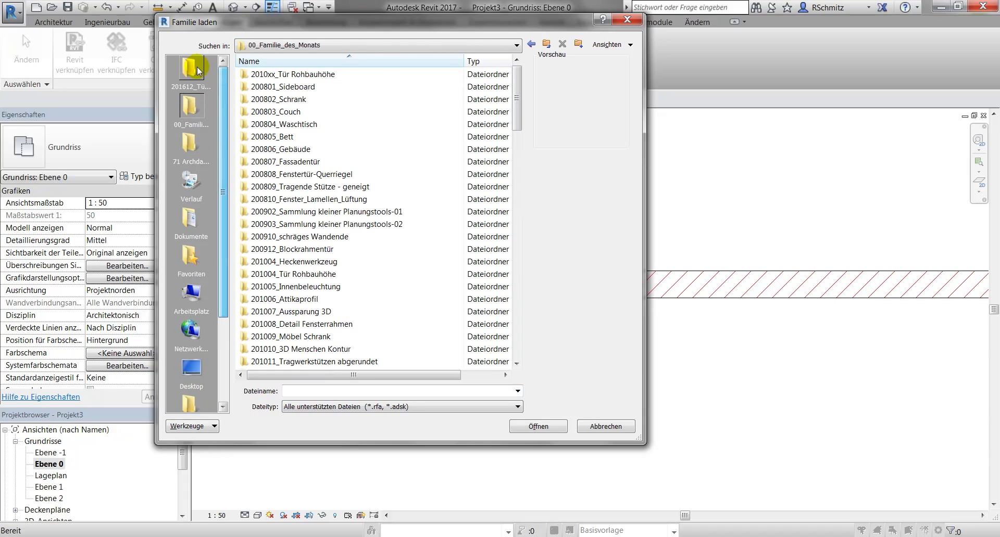
left_click(393, 74)
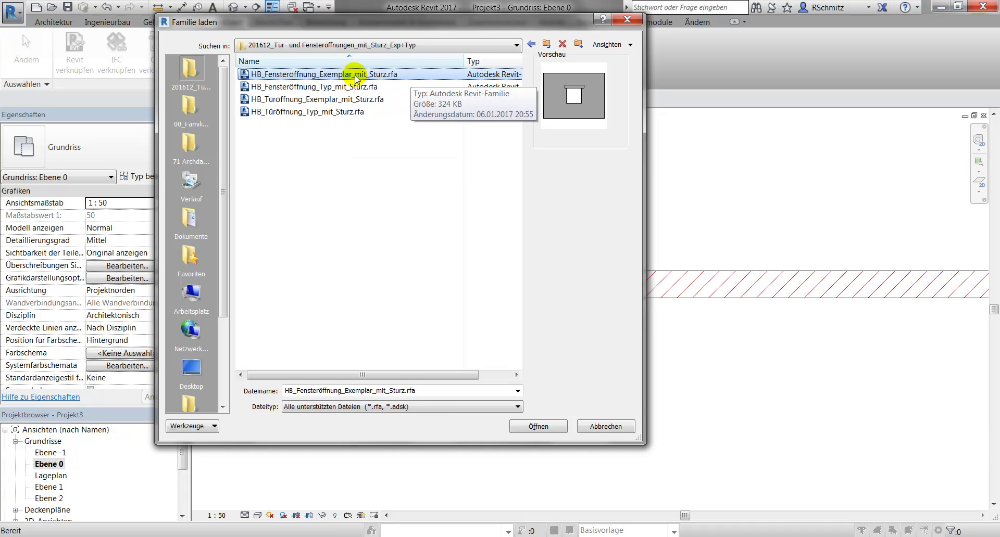
left_click(326, 87)
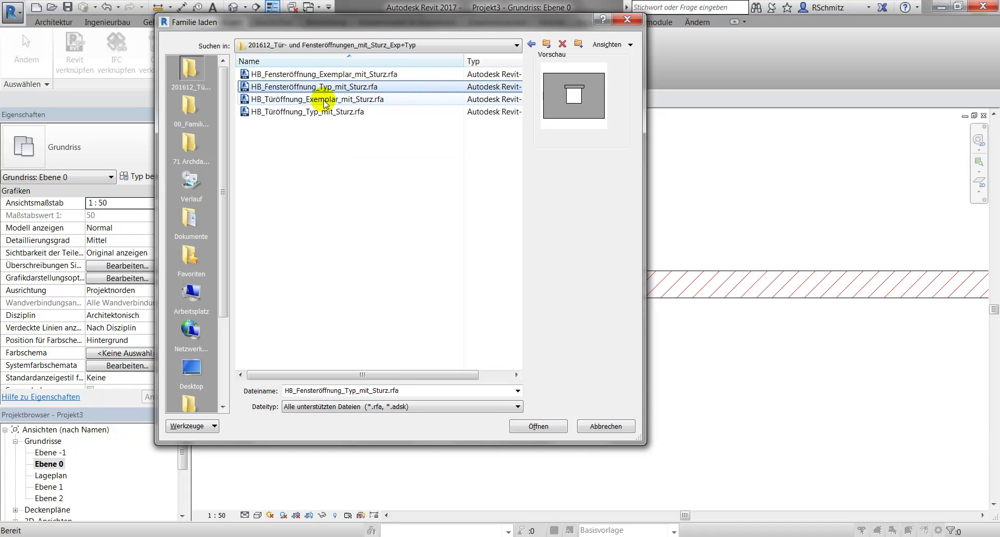
left_click(314, 100)
left_click(322, 112)
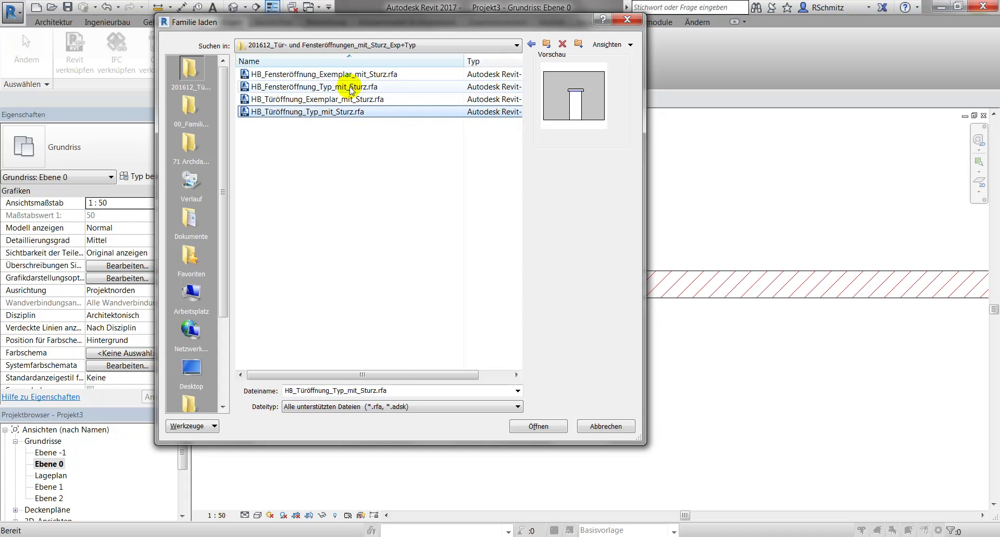
left_click(348, 75)
left_click(345, 111, "shift")
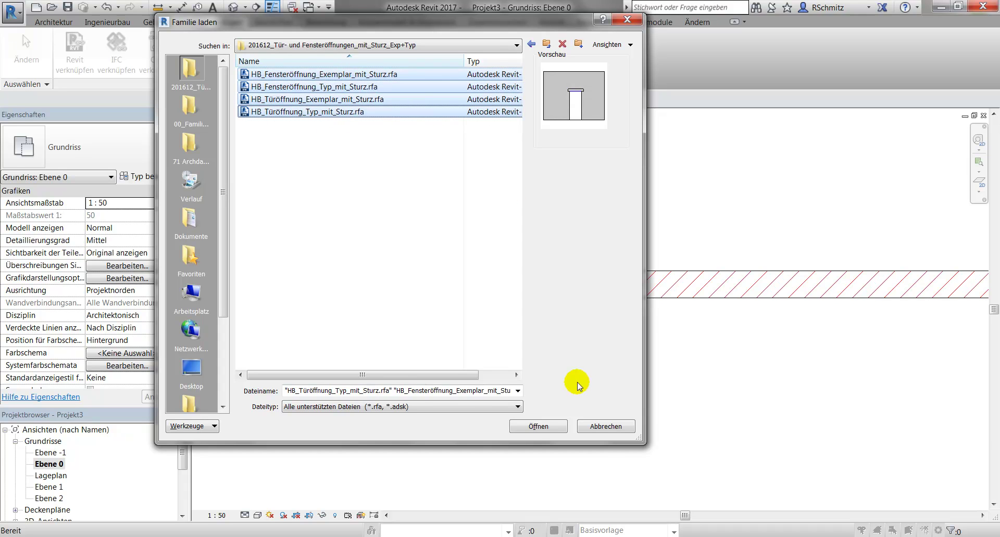
left_click(536, 426)
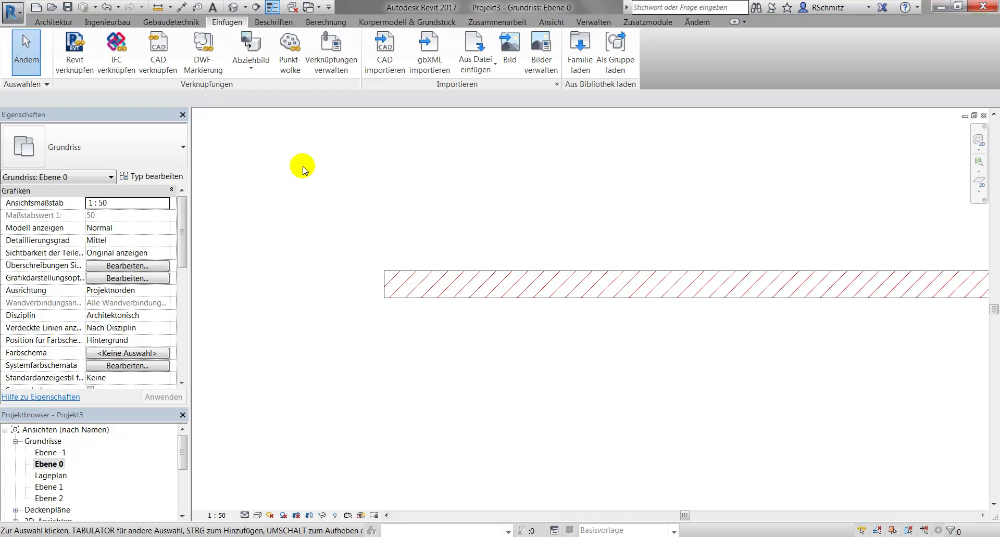
Step: Place an HB_Türöffnung_Exemplar_mit_Sturz door opening in the wall
left_click(53, 22)
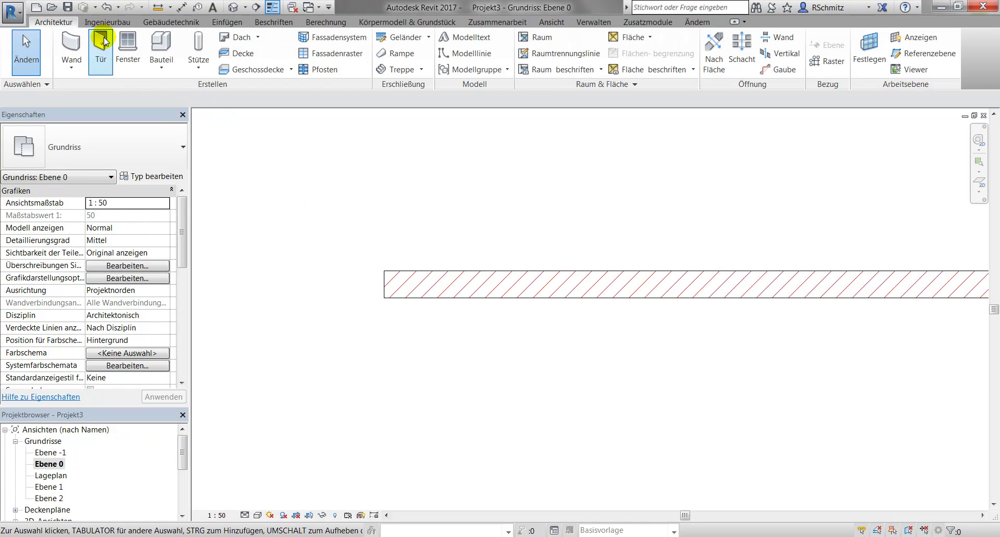
left_click(102, 43)
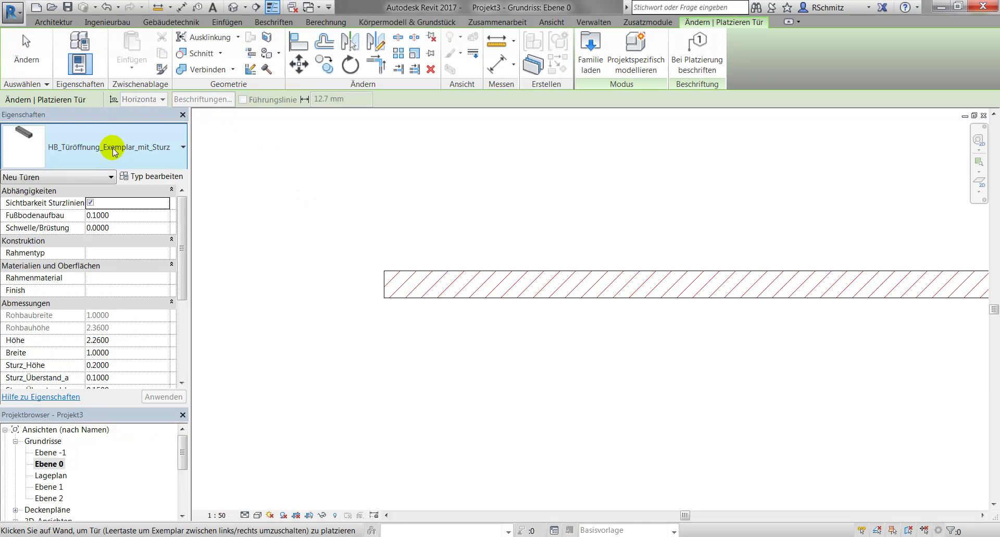
left_click(114, 151)
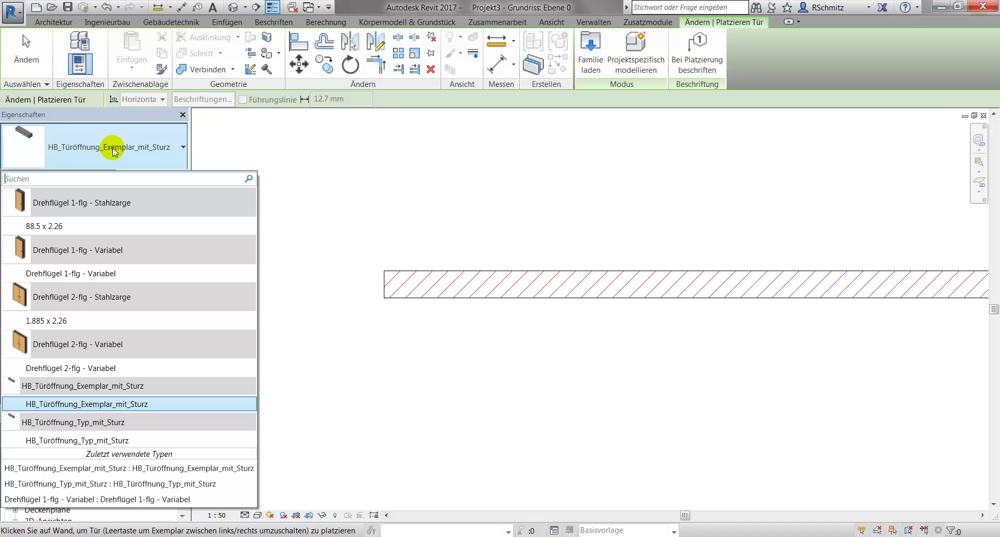
left_click(151, 405)
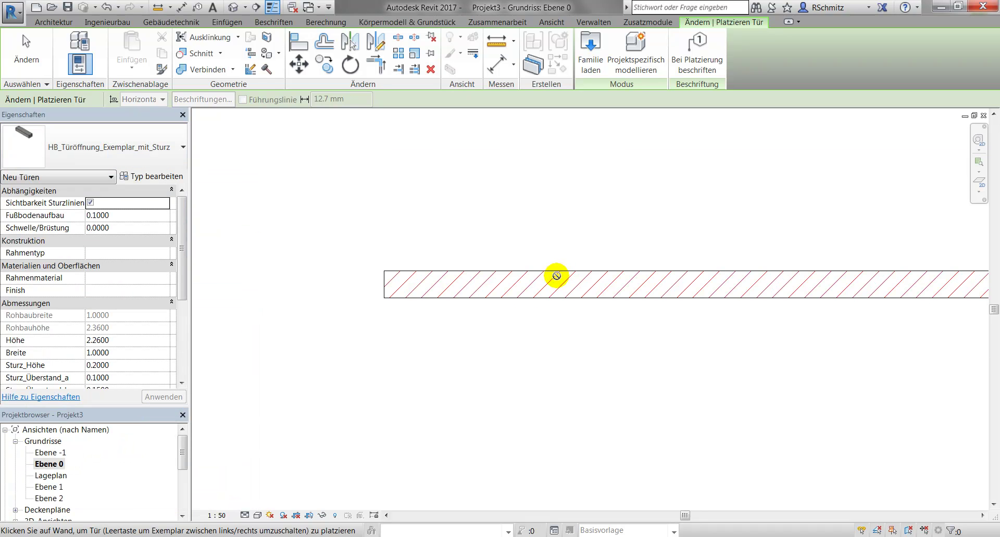
left_click(560, 270)
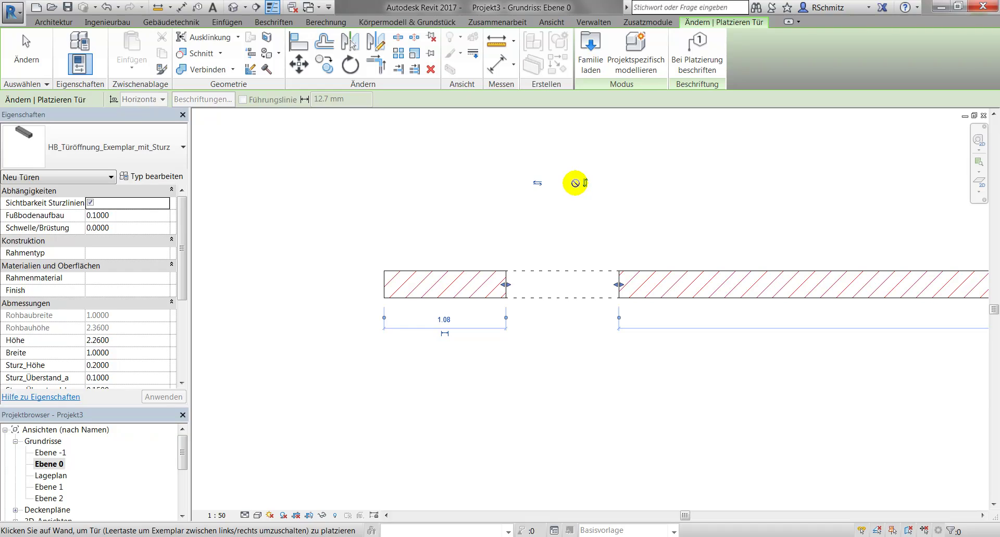
key("Escape")
key("Escape")
Step: Draw a section line across the door opening and open the Schnitt 1 view
middle_click_drag(598, 311, 461, 301)
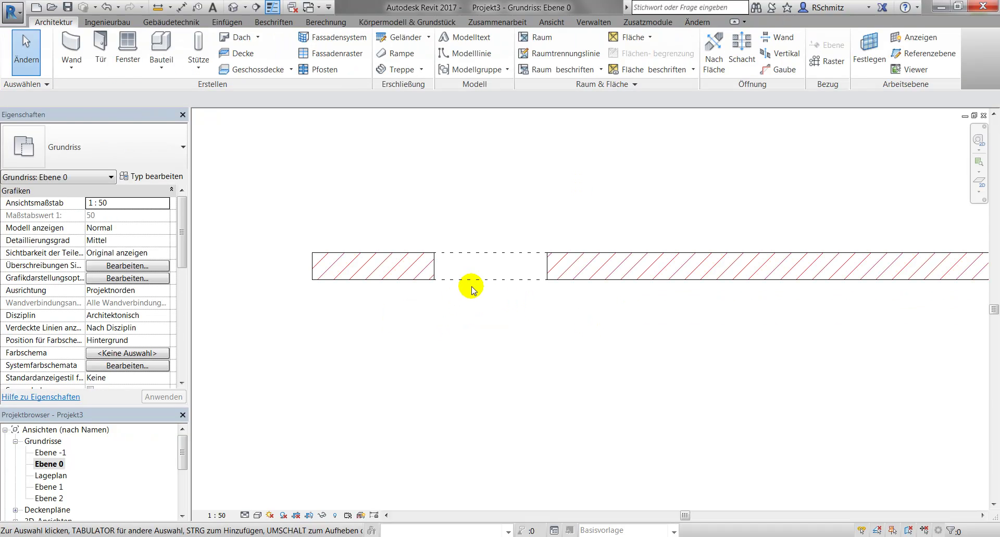
key("s")
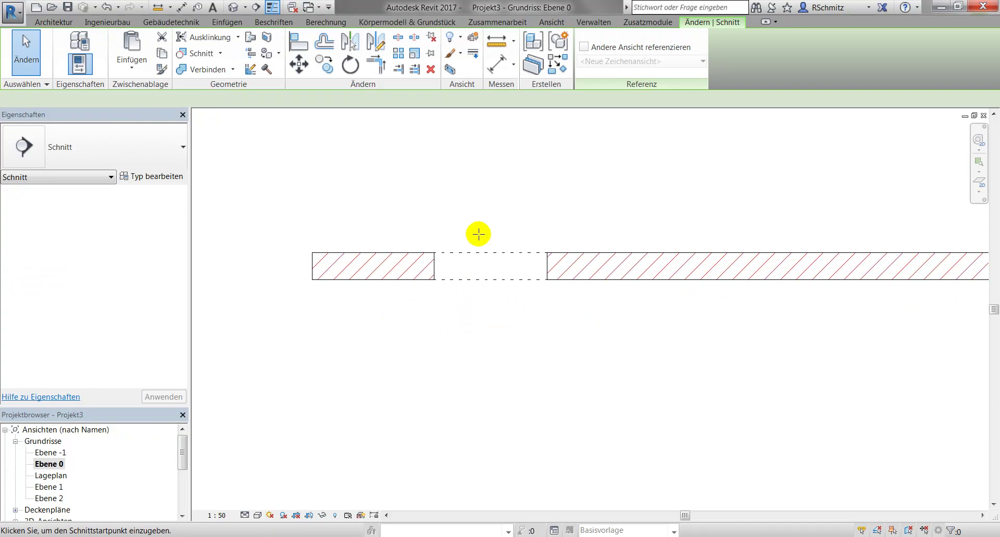
left_click(480, 184)
left_click(480, 356)
double_click(507, 141)
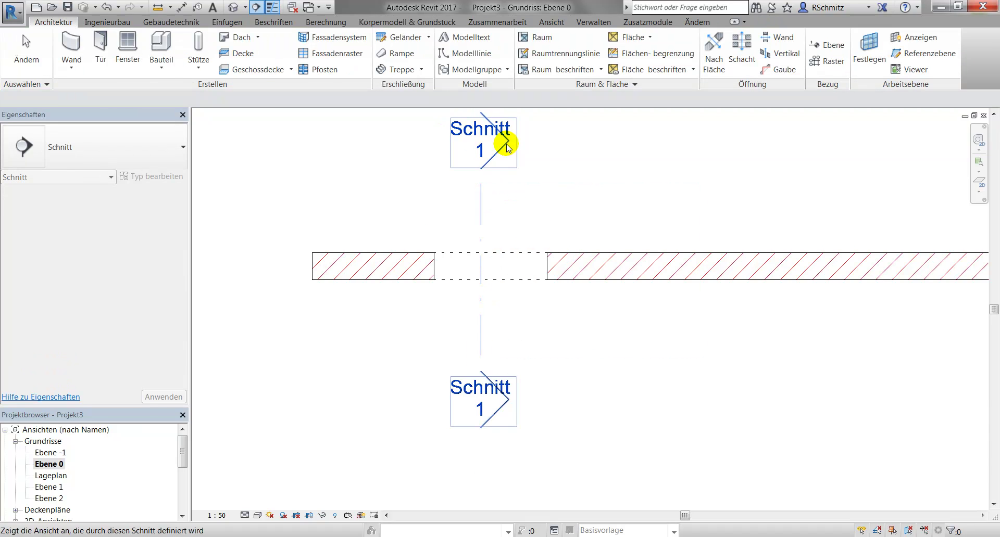
scroll(476, 271, "up", 2)
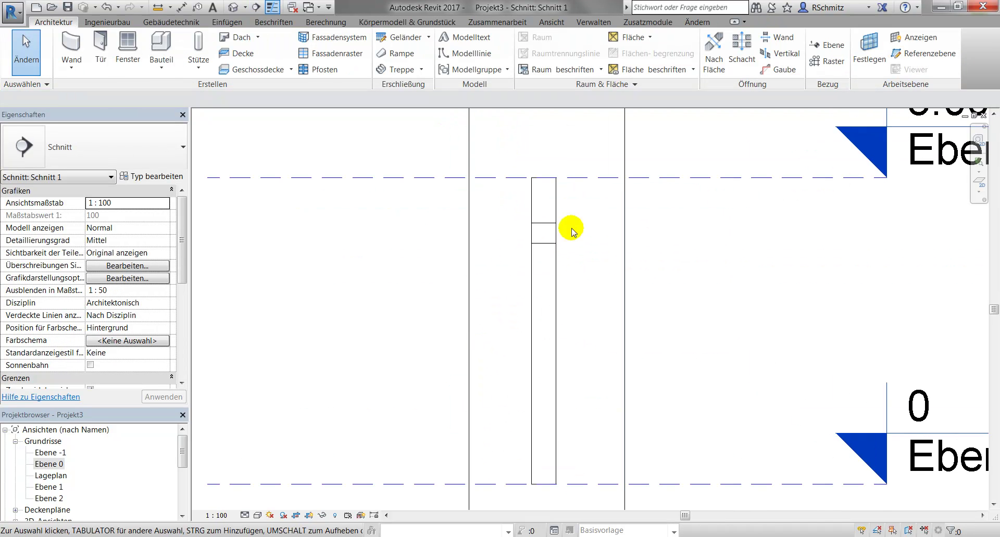
Step: Set the door opening type's Sturz_mat lintel material to Stahlbeton - Ortbeton
left_click(543, 245)
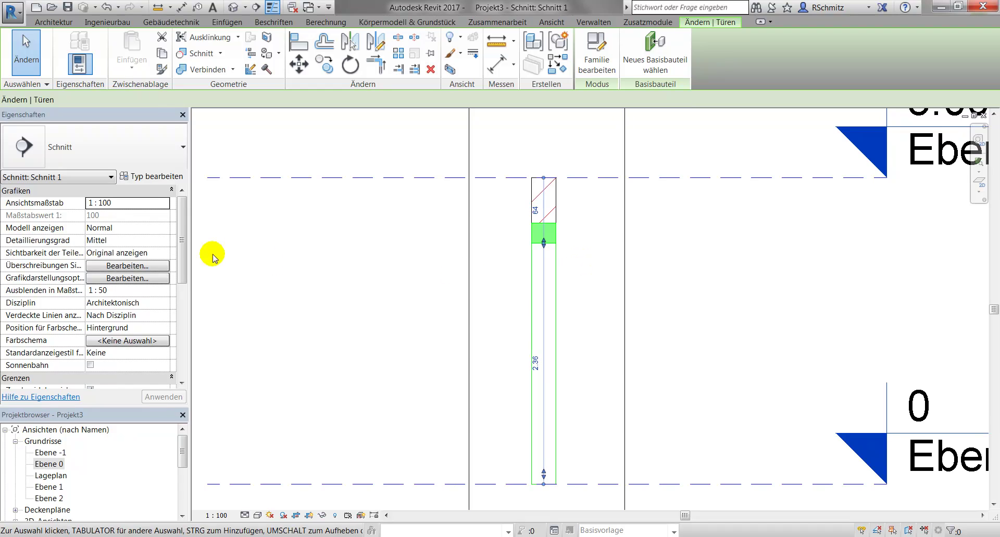
left_click(156, 177)
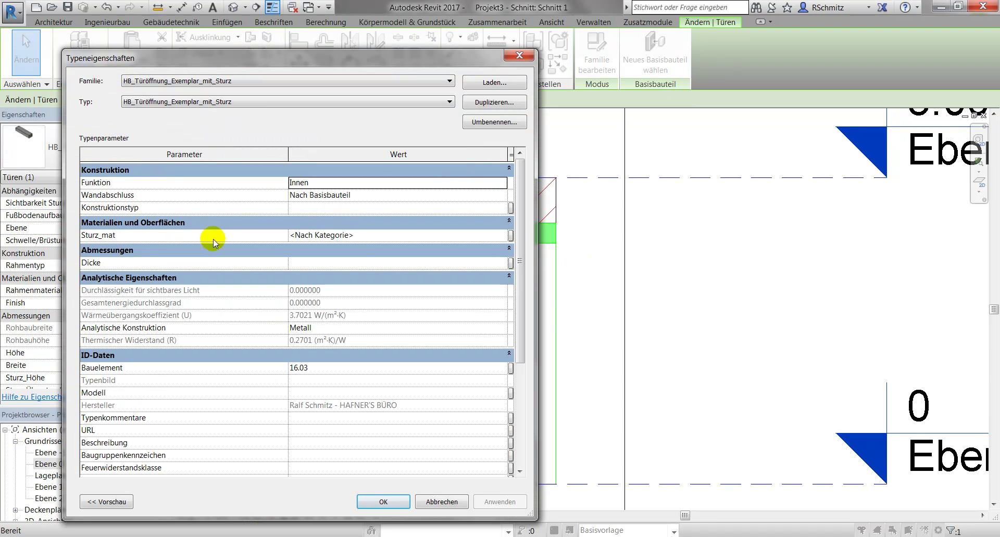
left_click(427, 235)
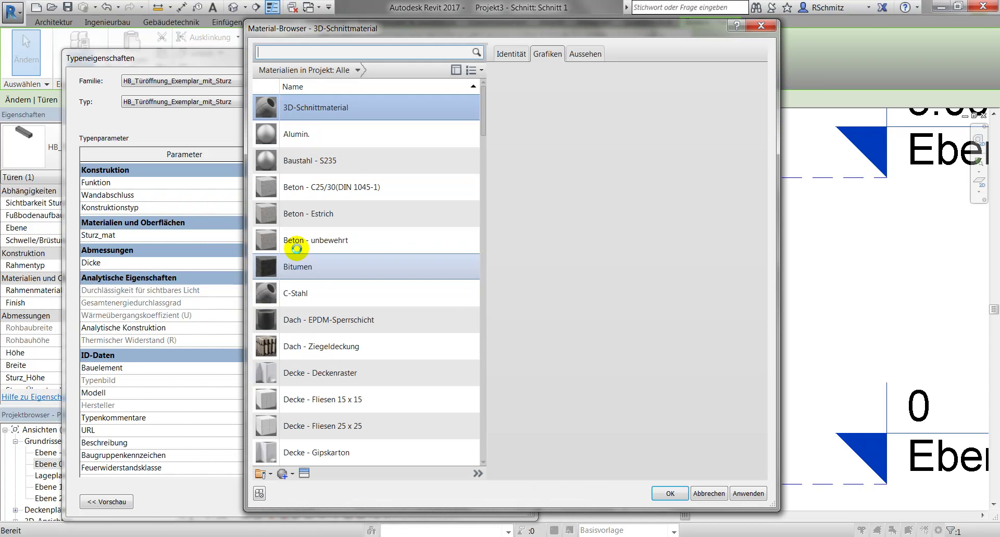
scroll(348, 336, "down", 15)
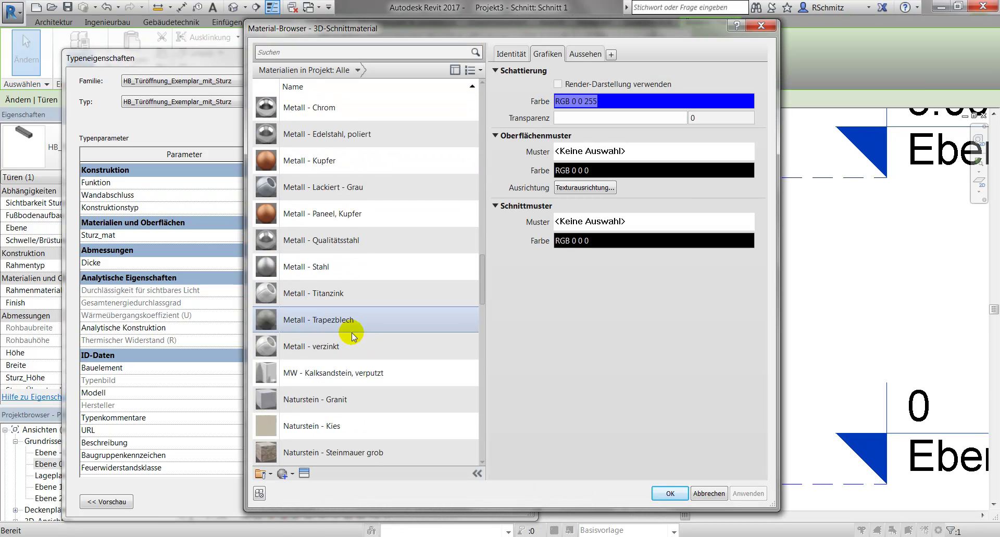
scroll(358, 333, "down", 9)
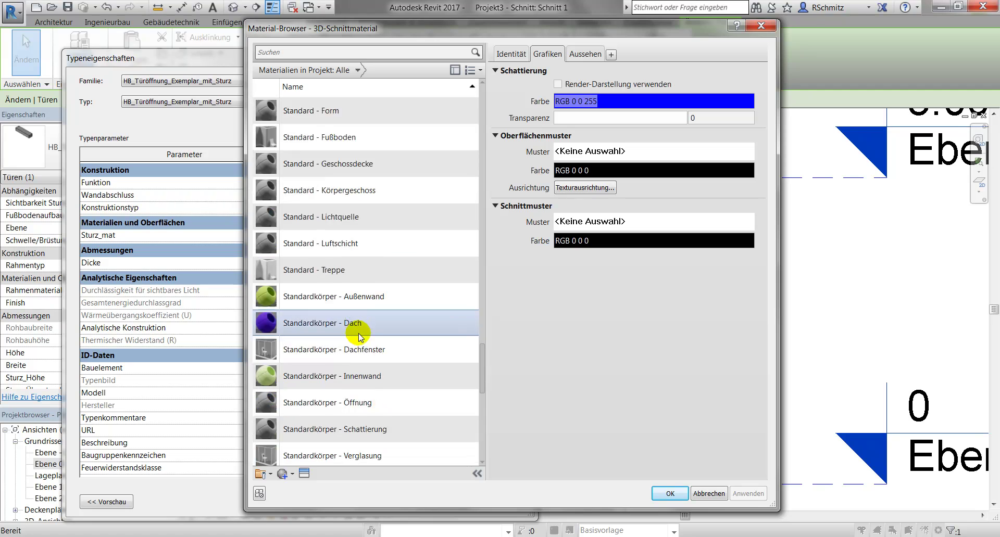
scroll(364, 333, "up", 9)
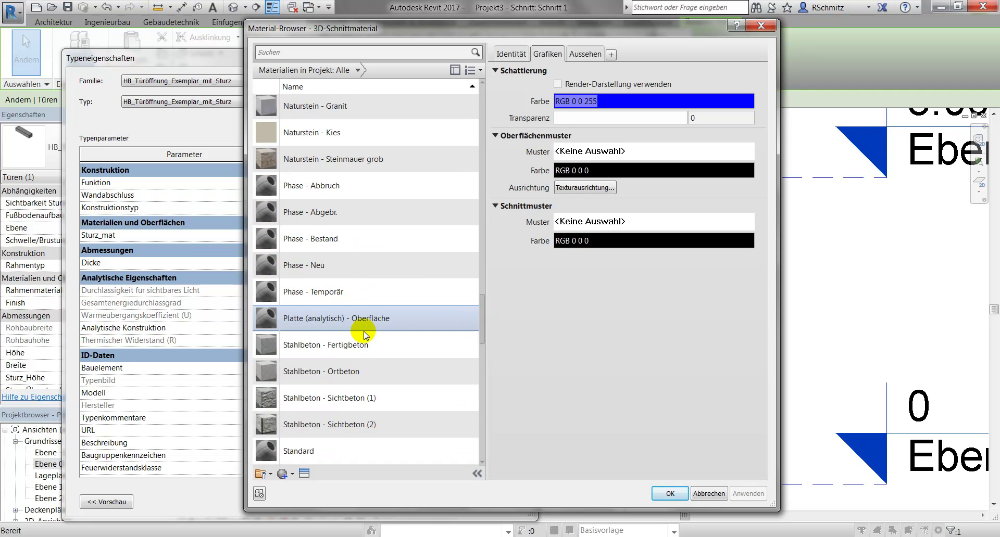
left_click(350, 376)
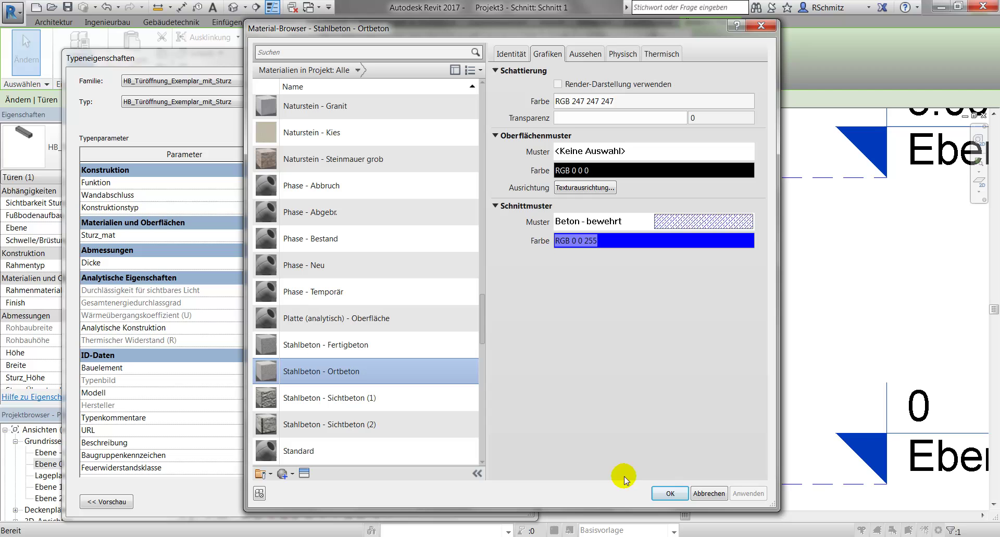
left_click(670, 494)
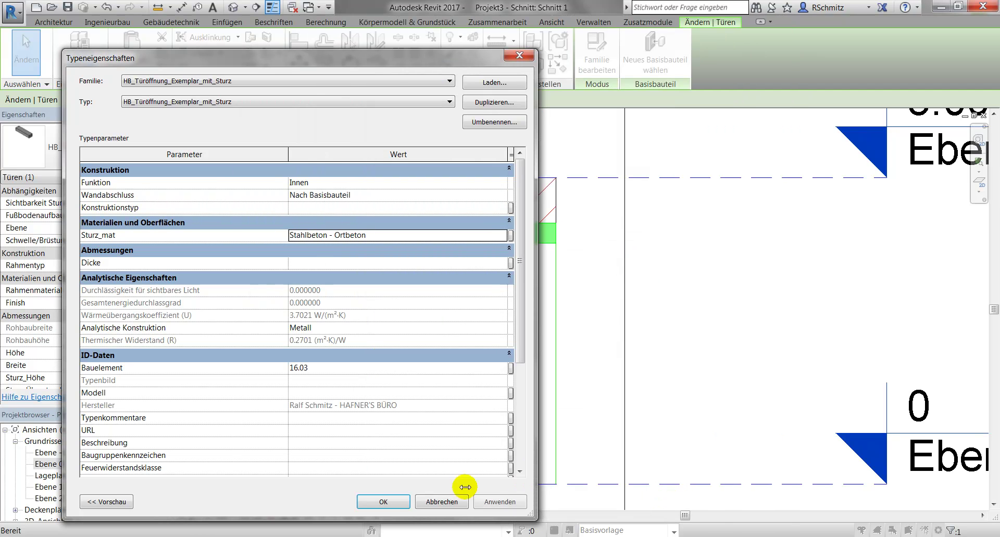
left_click(384, 500)
left_click(358, 395)
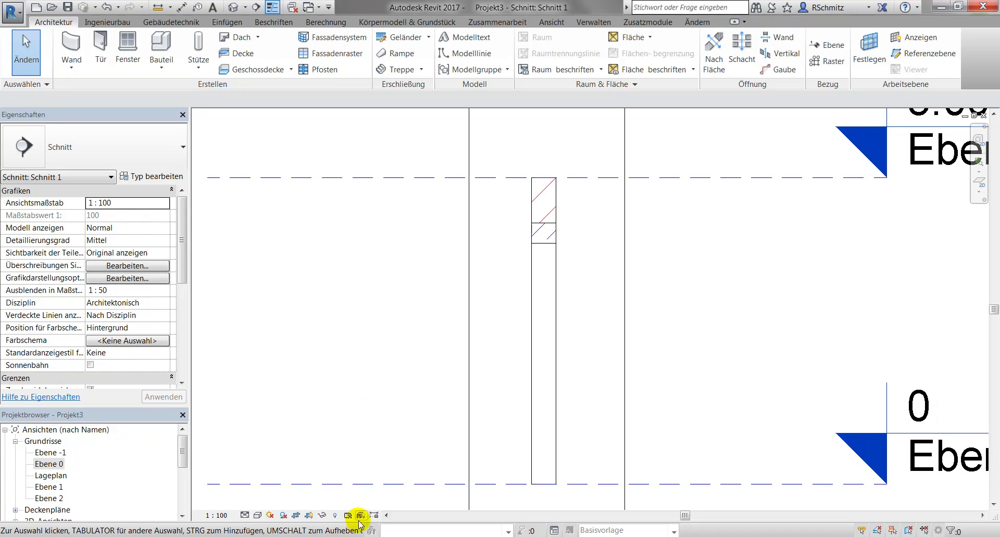
Step: Set the Schnitt 1 view scale to 1 : 50
left_click(213, 515)
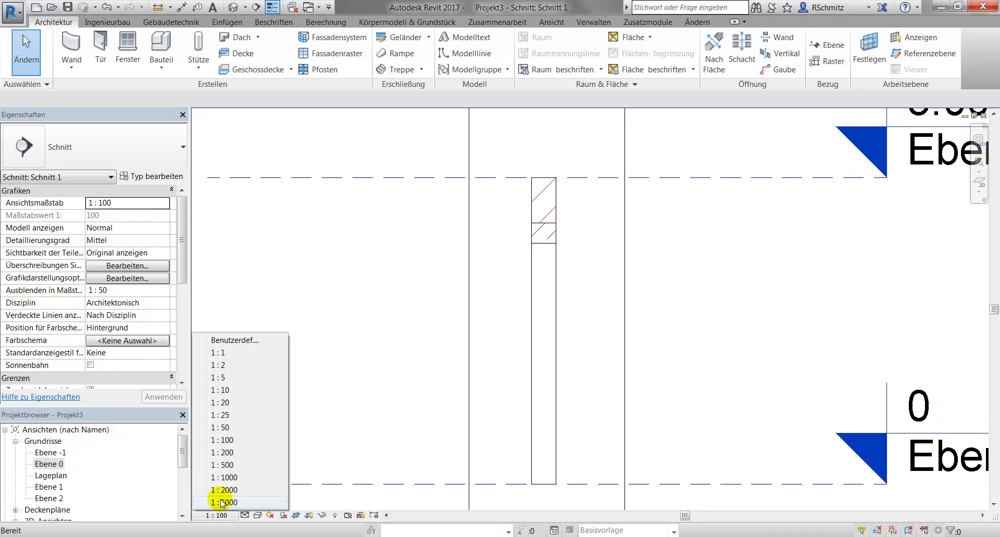
left_click(222, 428)
scroll(457, 267, "up", 3)
scroll(421, 226, "down", 3)
scroll(406, 206, "up", 1)
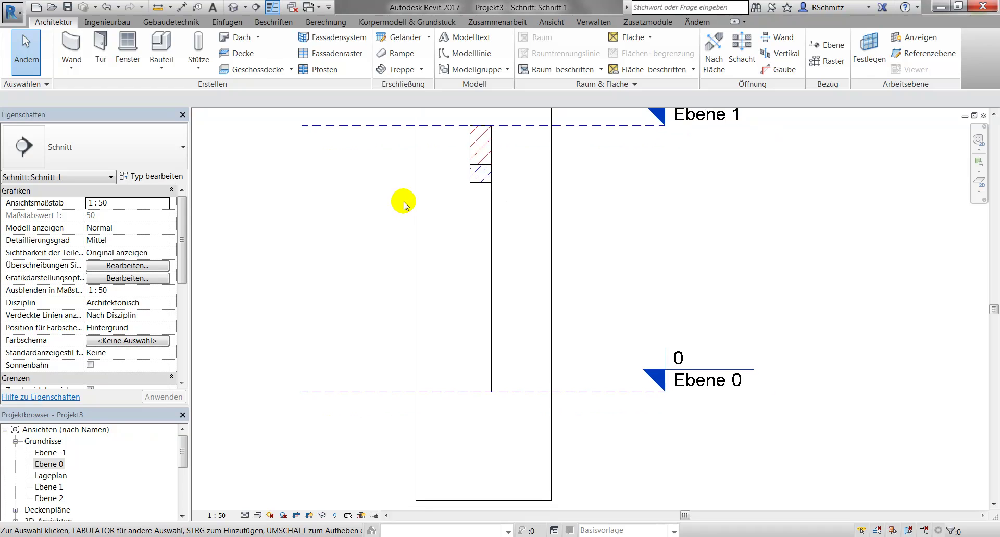
Step: Change the door's lintel height Sturz_Höhe to 0.25
left_click(491, 181)
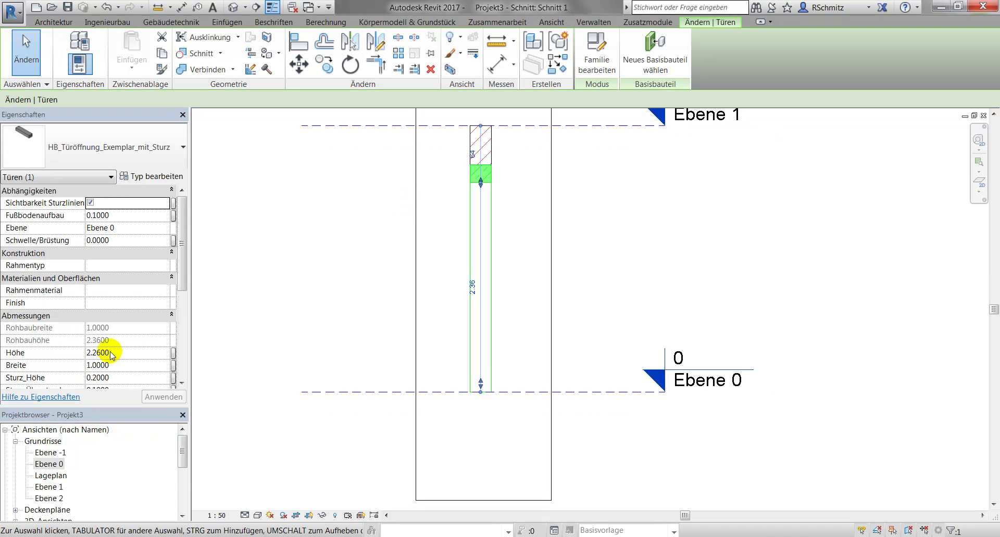
left_click_drag(181, 260, 187, 290)
left_click(126, 319)
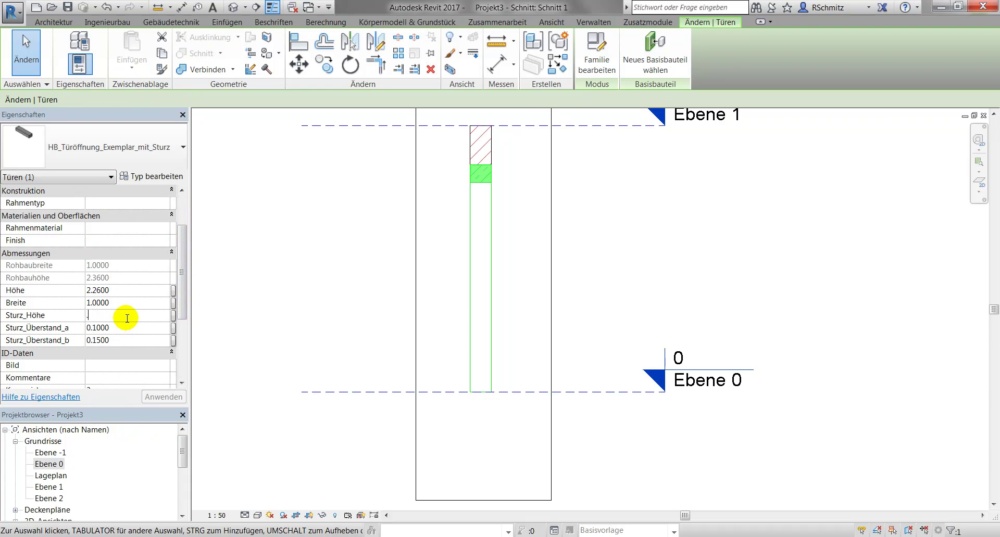
left_click(122, 314)
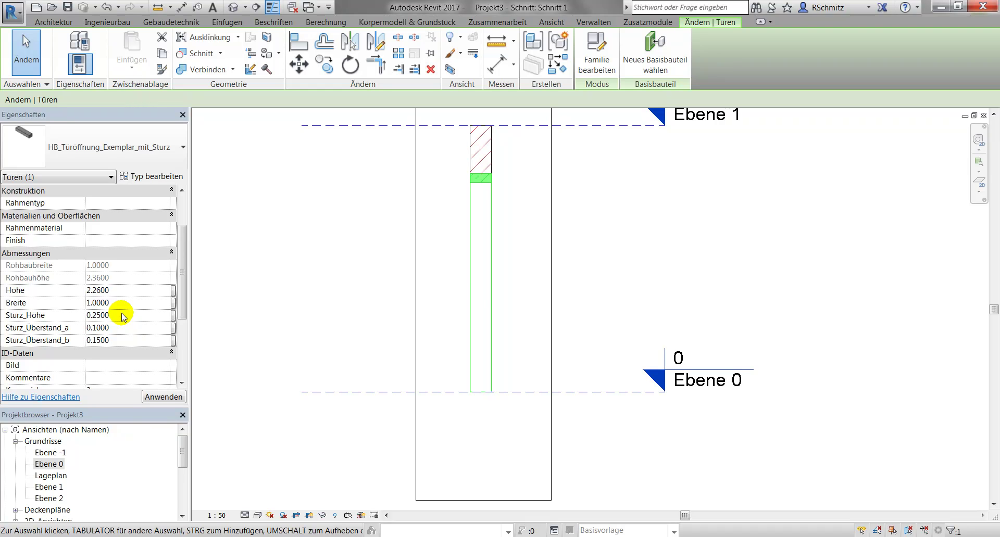
left_click(641, 234)
scroll(634, 271, "down", 1)
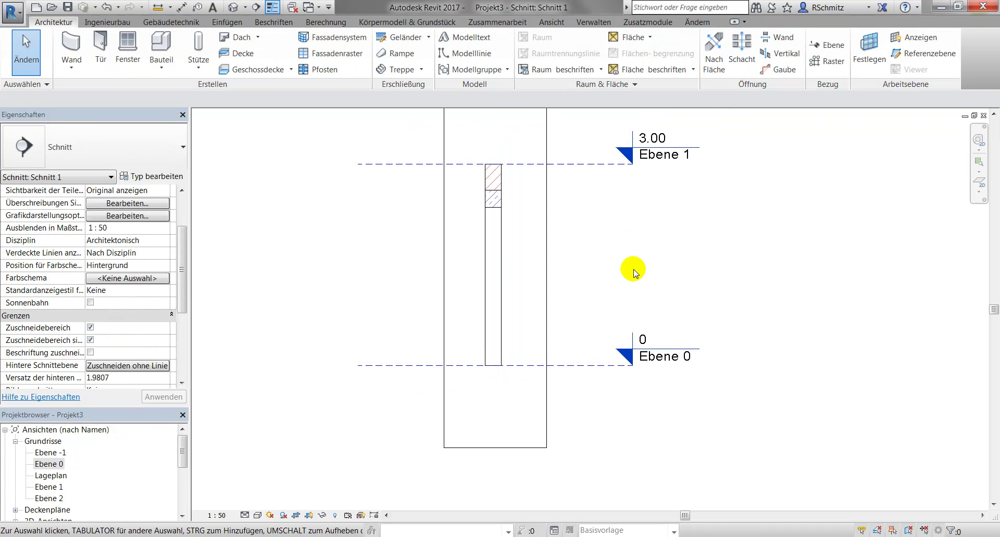
double_click(49, 464)
Step: Draw section Schnitt 2 lengthwise along the wall and open its view
key("Return")
left_click(337, 311)
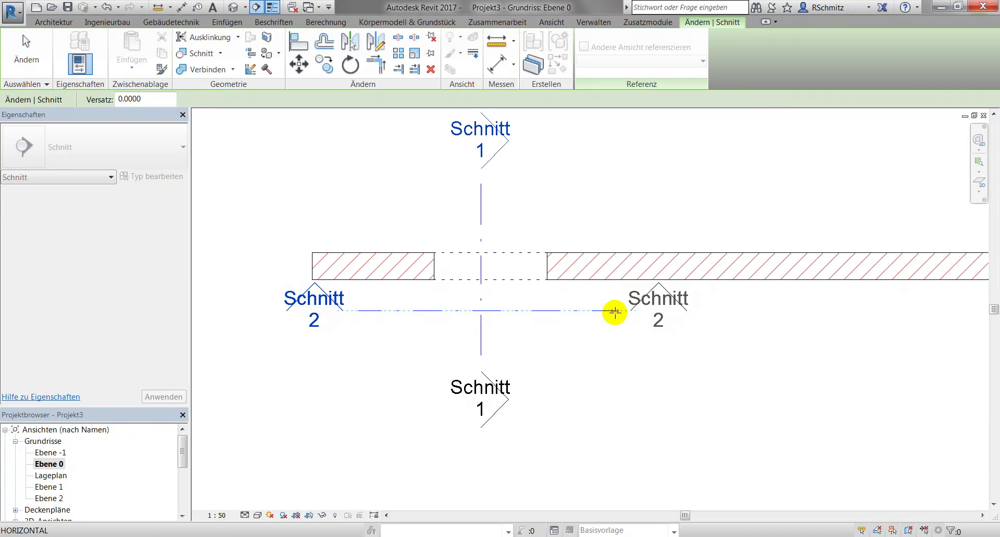
left_click(615, 312)
key("Escape")
double_click(328, 303)
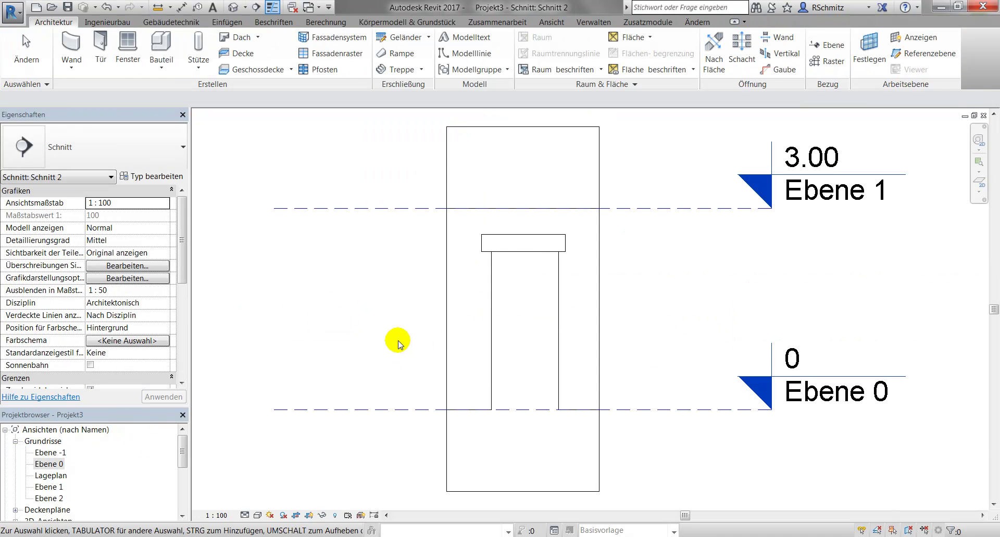
scroll(491, 290, "up", 2)
scroll(442, 252, "up", 2)
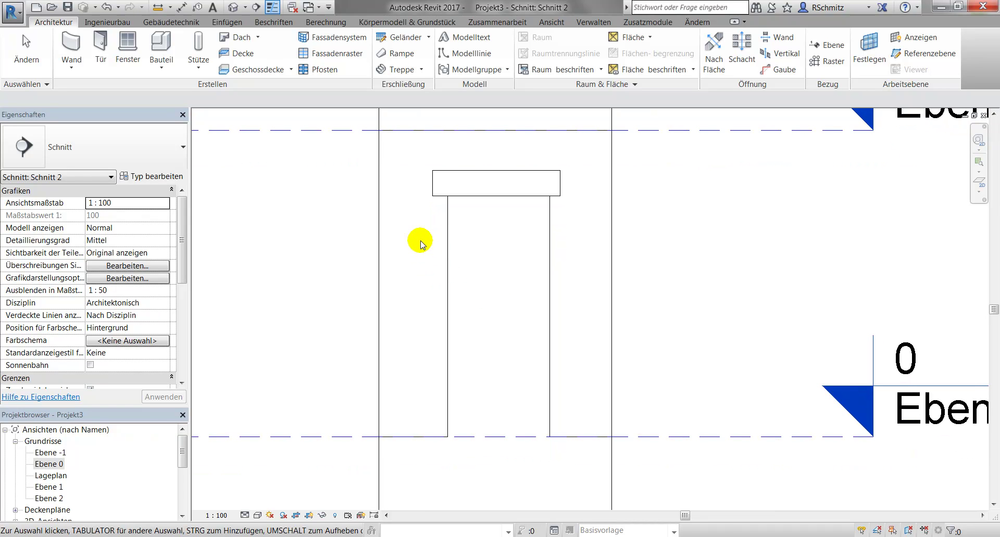
Step: Set the door's lintel overhangs Sturz_Überstand_a to 0.2 and Sturz_Überstand_b to 0.25
left_click(451, 196)
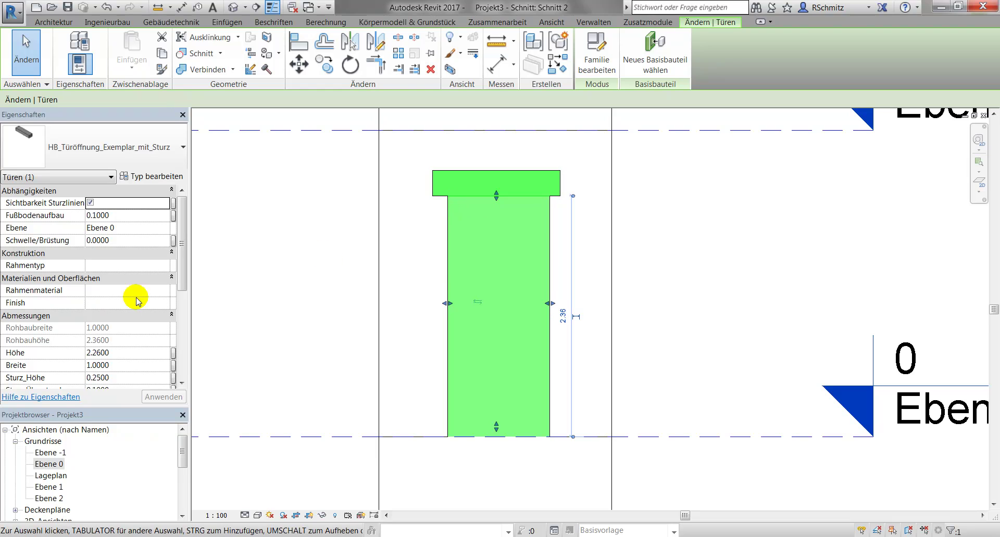
left_click_drag(183, 277, 185, 312)
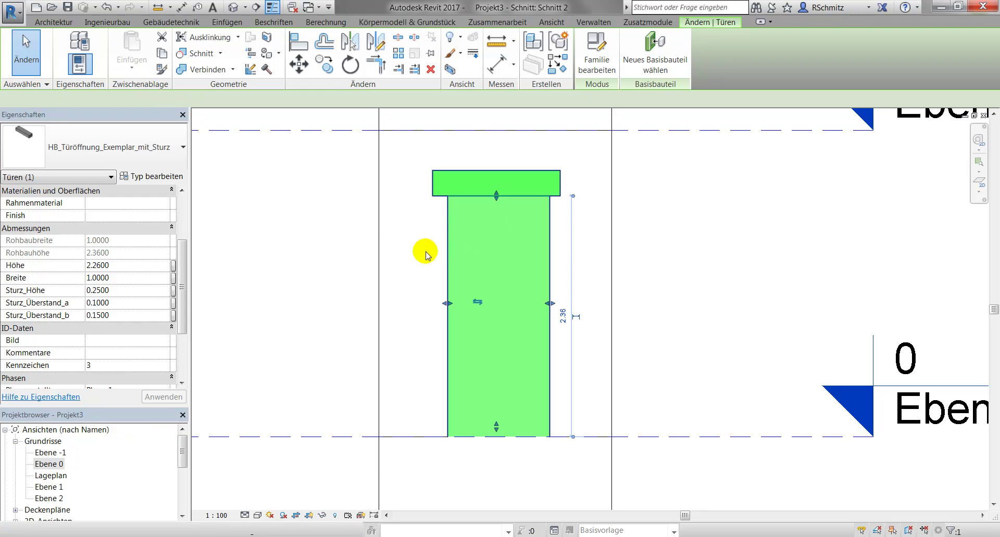
left_click(132, 306)
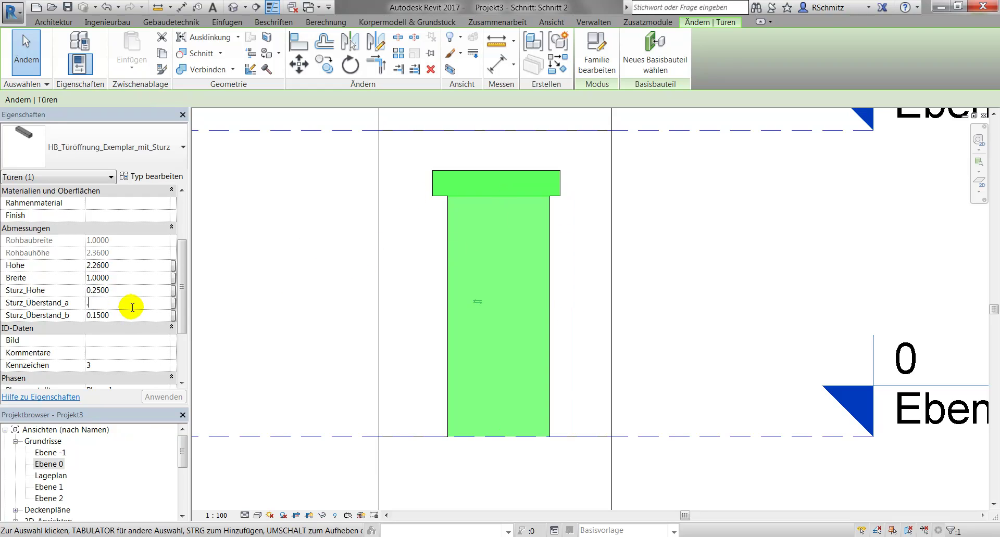
key("Return")
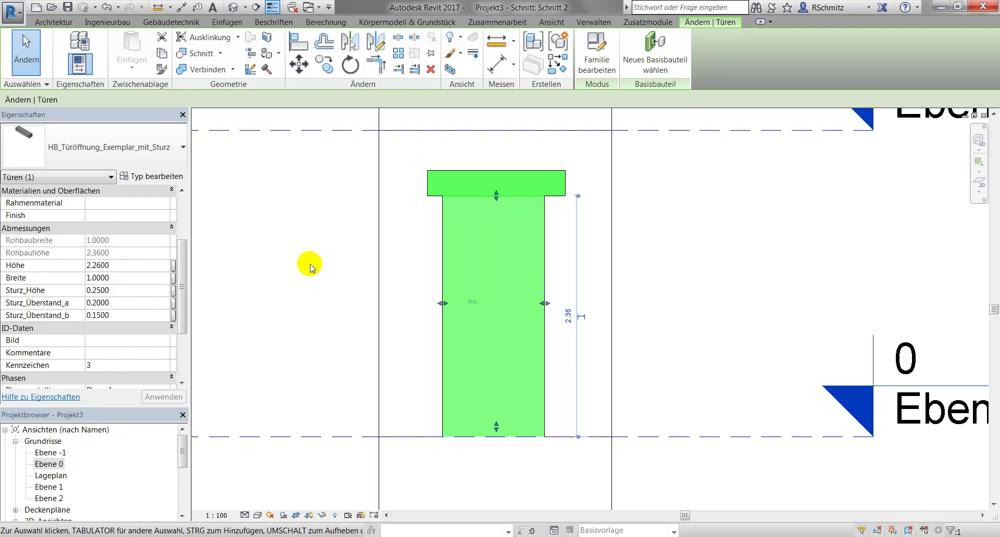
left_click(121, 315)
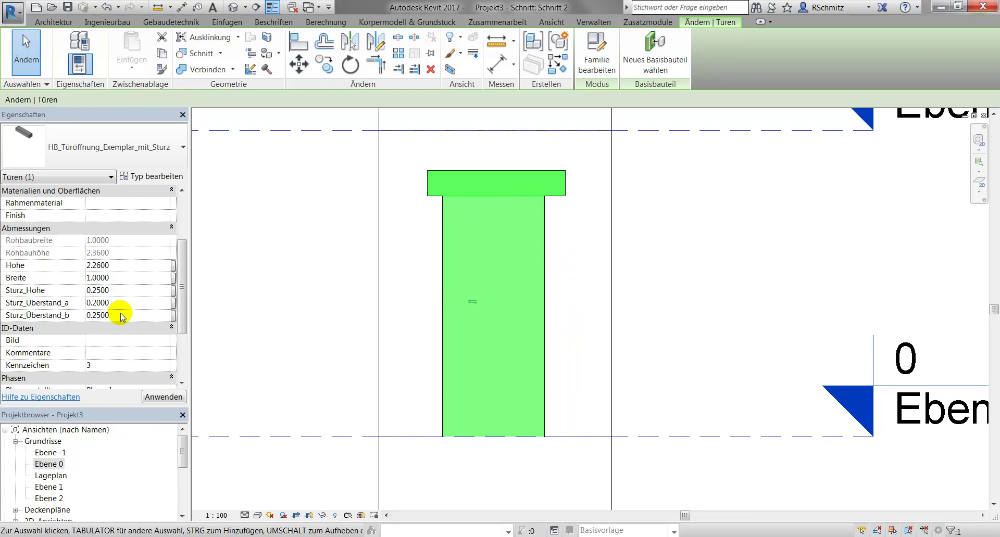
key("Return")
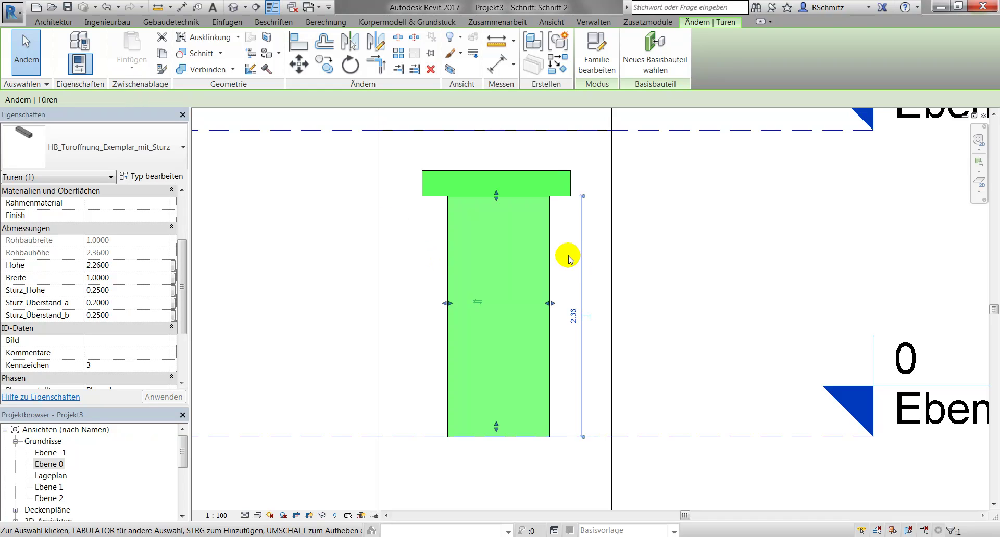
left_click(727, 268)
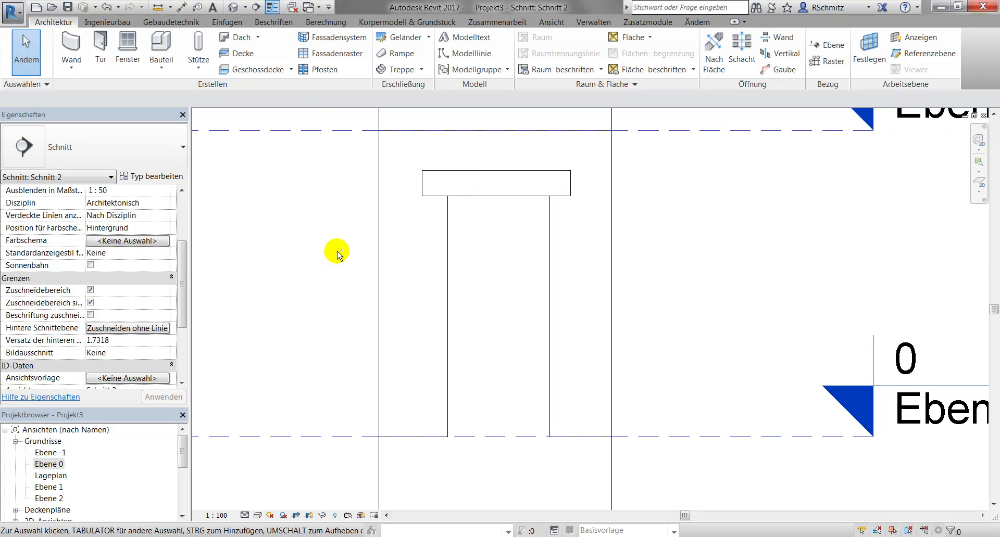
key("ctrl+Tab")
Step: Place an HB_Türöffnung_Typ_mit_Sturz door opening in the wall beside the first
middle_click_drag(546, 391, 571, 374)
scroll(572, 374, "down", 2)
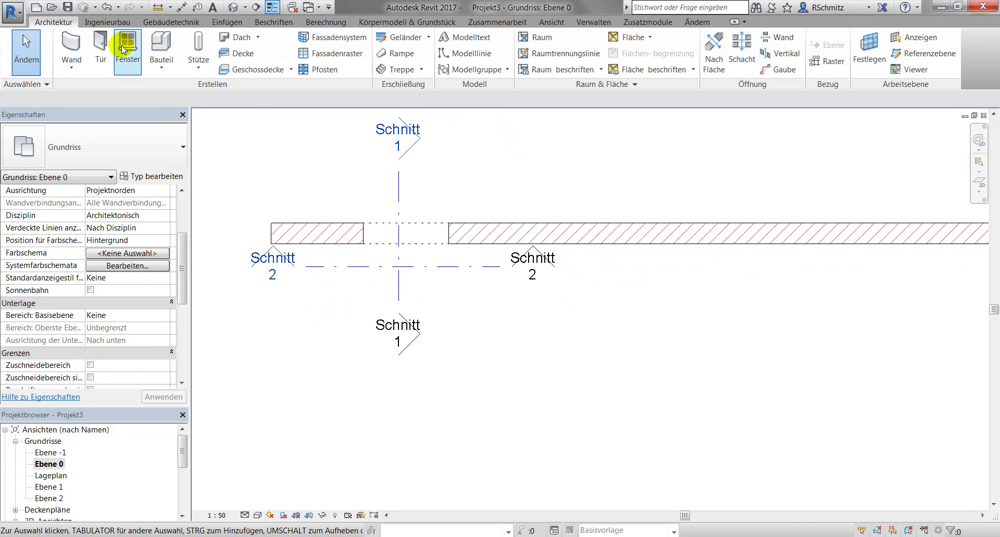
left_click(101, 48)
left_click(109, 158)
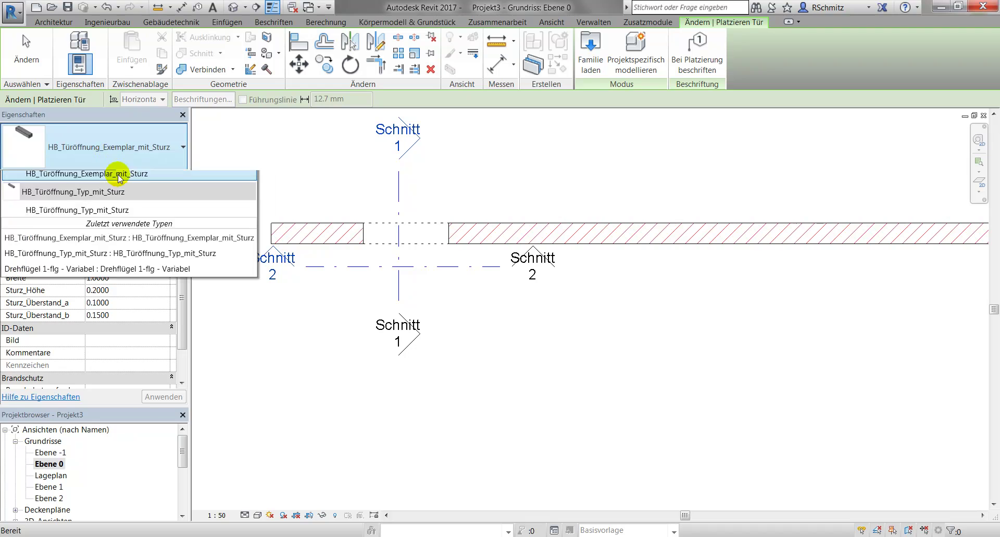
left_click(125, 441)
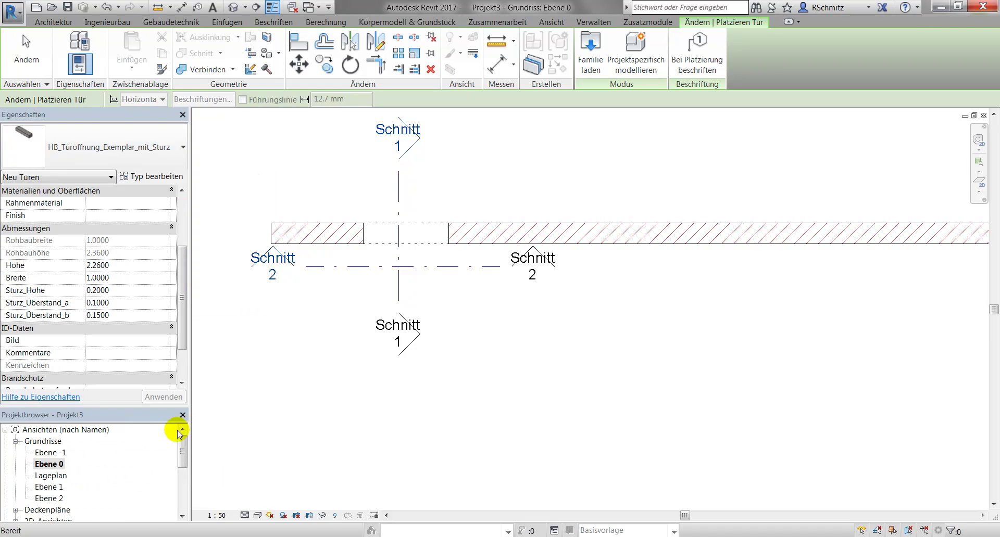
left_click(628, 245)
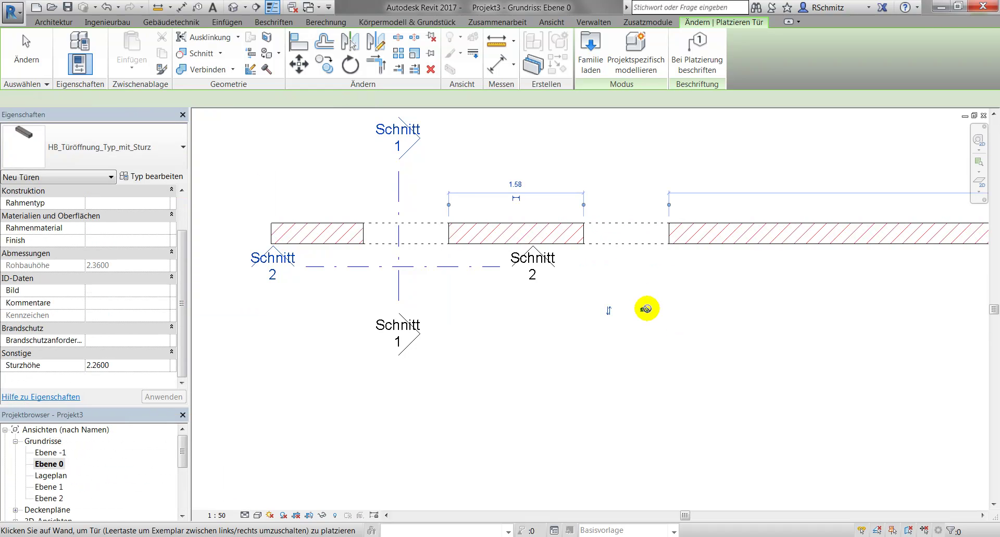
key("Escape")
key("Escape")
Step: Check the new door opening's type properties
left_click(641, 237)
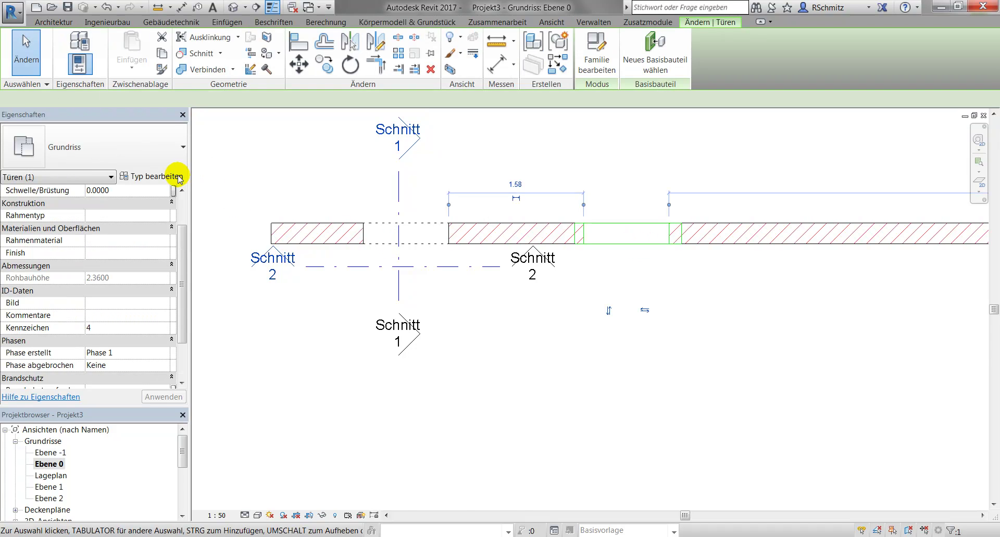
left_click(172, 176)
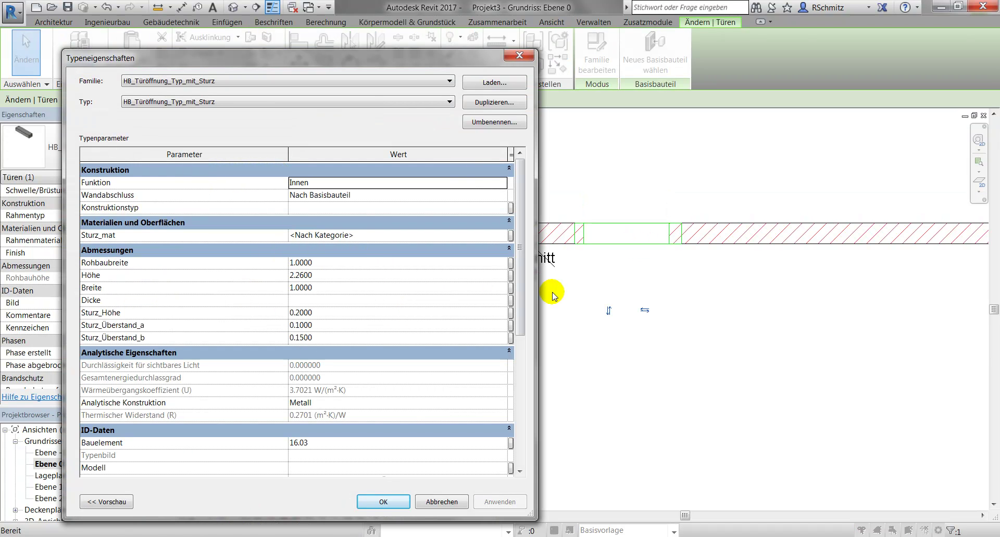
key("Escape")
key("Escape")
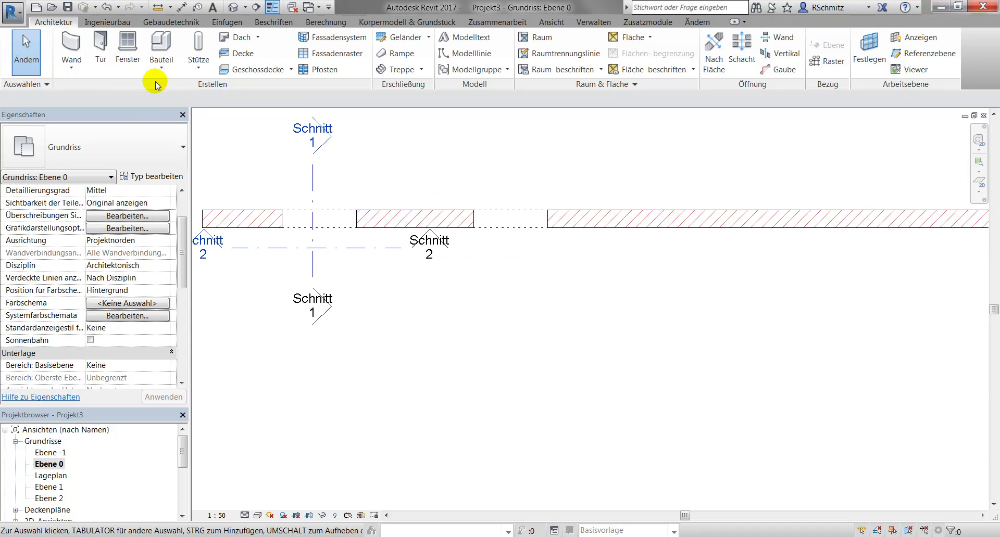
Step: Place HB_Fensteröffnung_Exemplar_mit_Sturz and HB_Fensteröffnung_Typ_mit_Sturz window openings in the wall
left_click(152, 78)
left_click(139, 148)
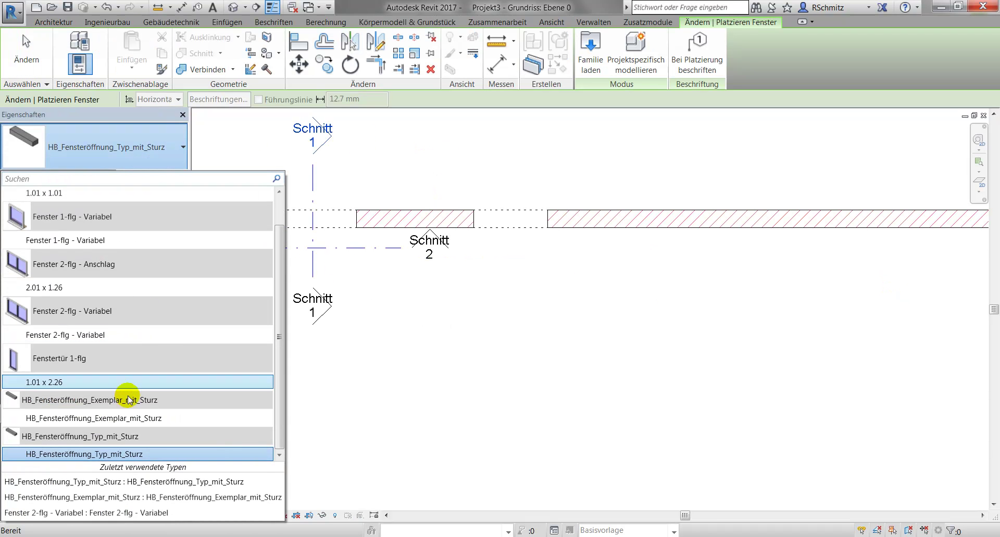
left_click(119, 425)
left_click(663, 224)
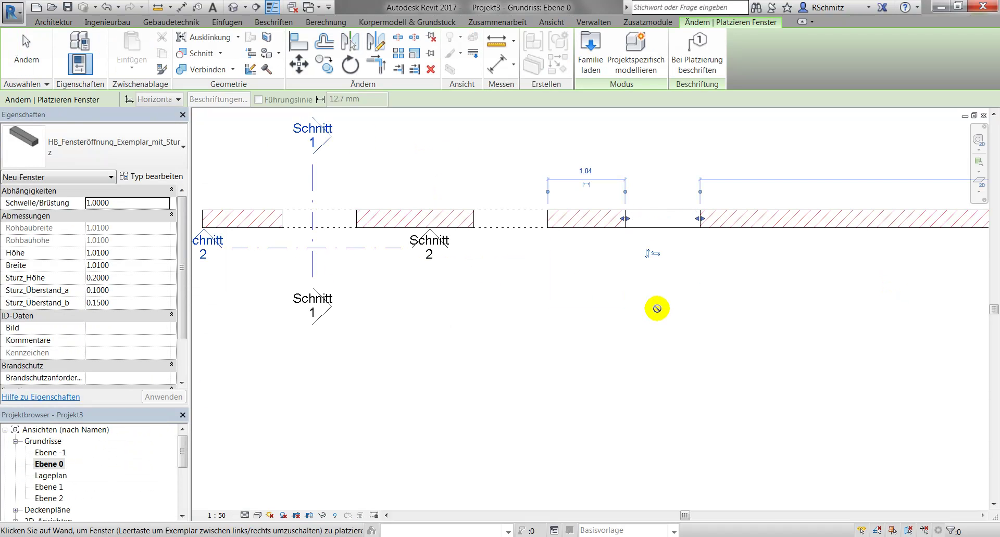
left_click(167, 145)
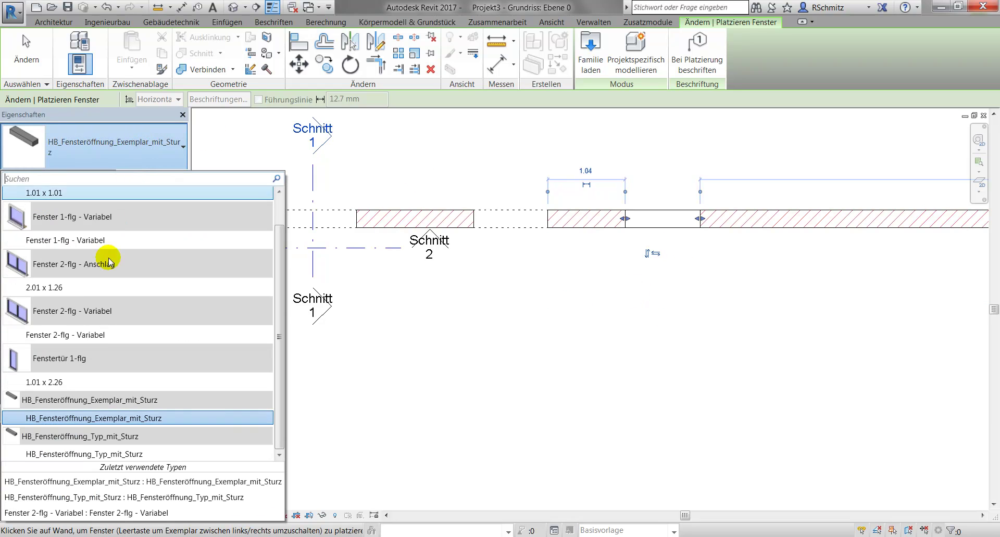
left_click(112, 438)
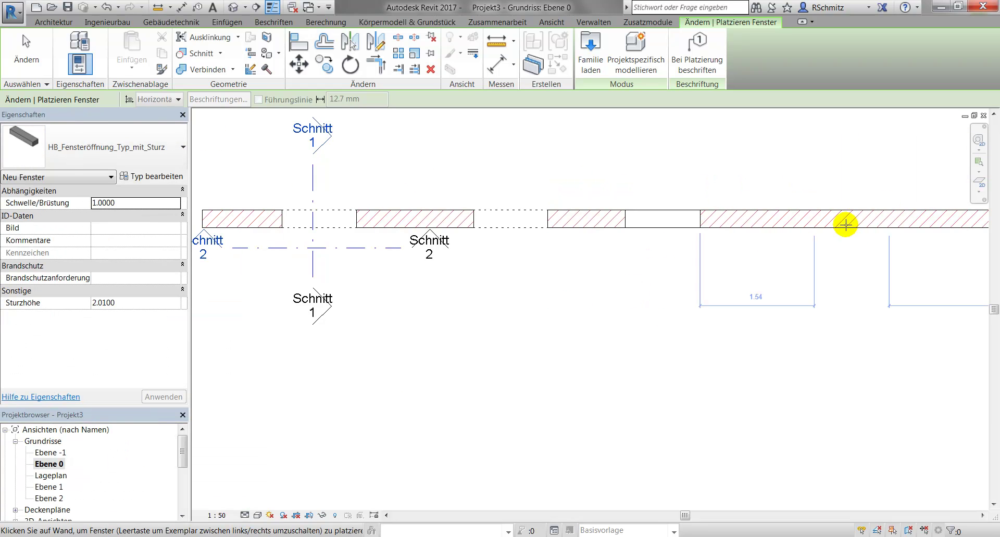
left_click(826, 227)
key("Escape")
key("Escape")
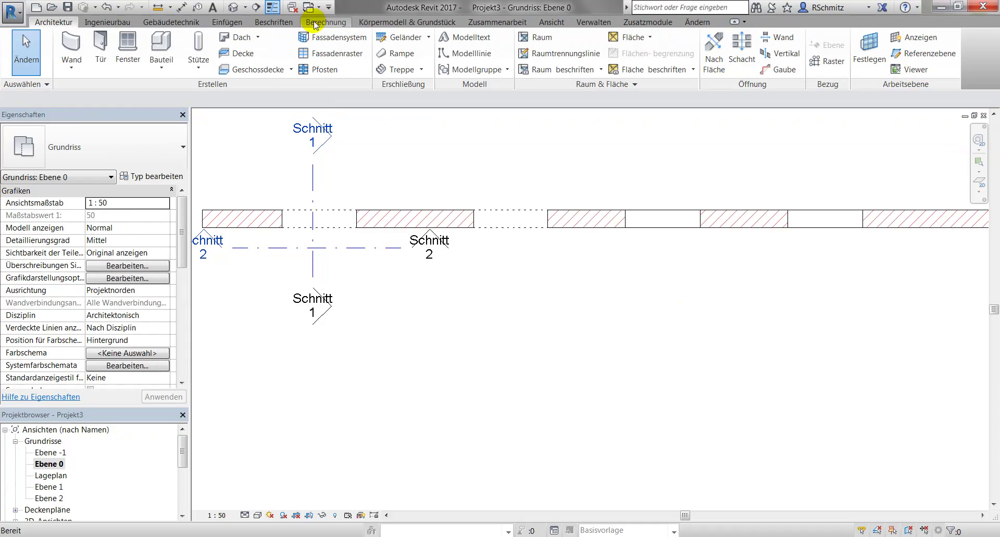
Step: Open the default 3D view and orbit to face the wall
left_click(239, 7)
middle_click_drag(552, 373, 458, 313, "shift")
scroll(471, 263, "up", 4)
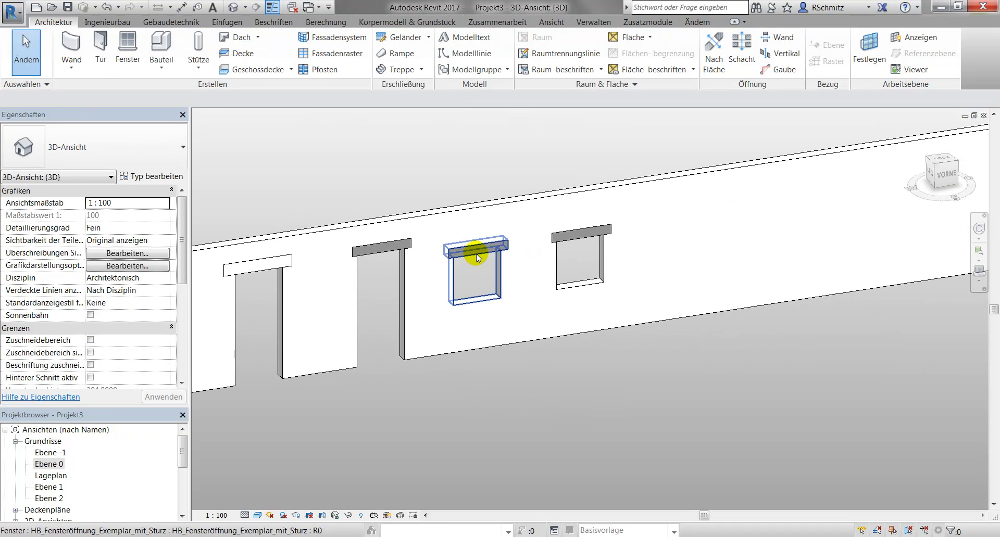
Step: Set the instance window type's Sturz_mat lintel material to Stahlbeton - Ortbeton
left_click(470, 252)
left_click(151, 177)
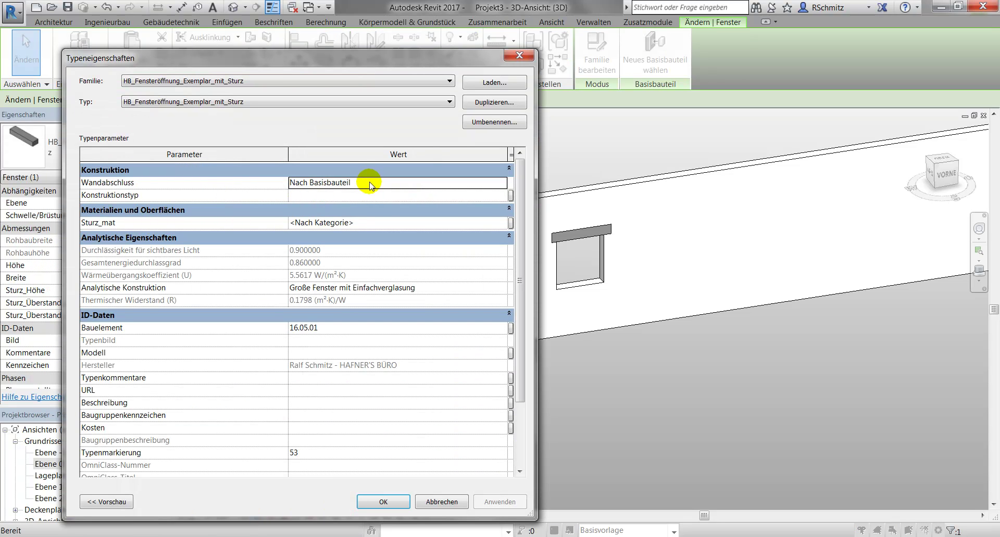
left_click(362, 223)
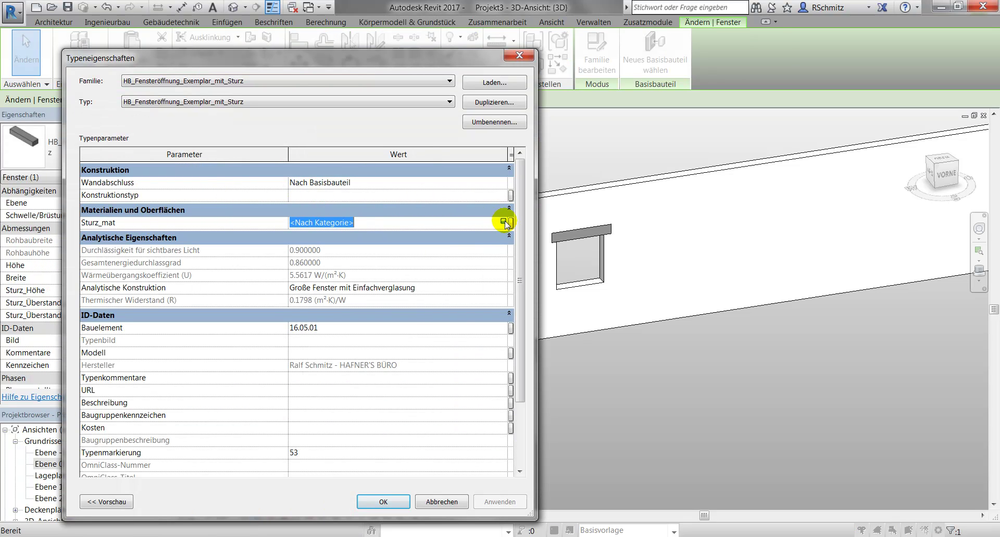
left_click(504, 222)
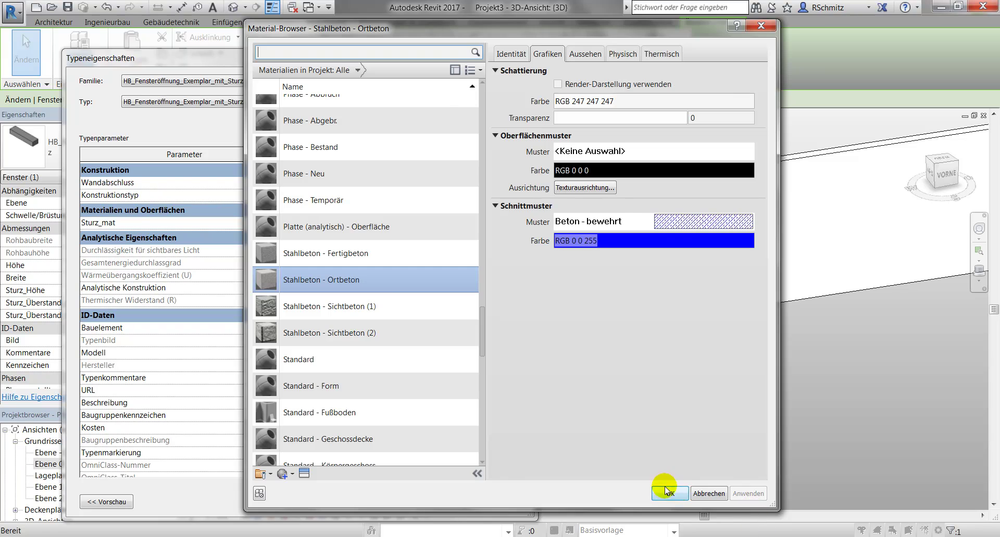
left_click(669, 493)
left_click(383, 501)
left_click(558, 448)
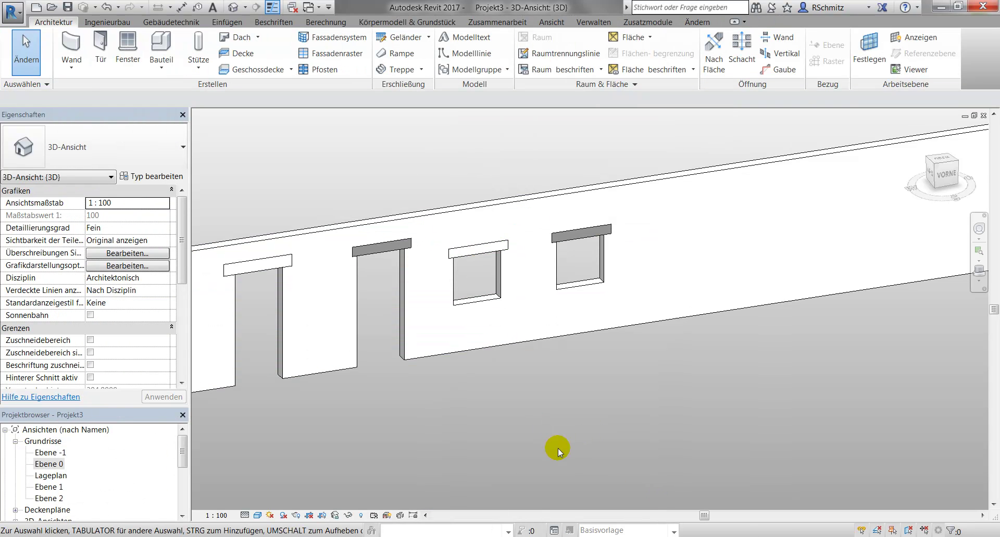
Step: Add a section box around the middle window, cutting through the opening and extending below the wall
left_click(471, 247)
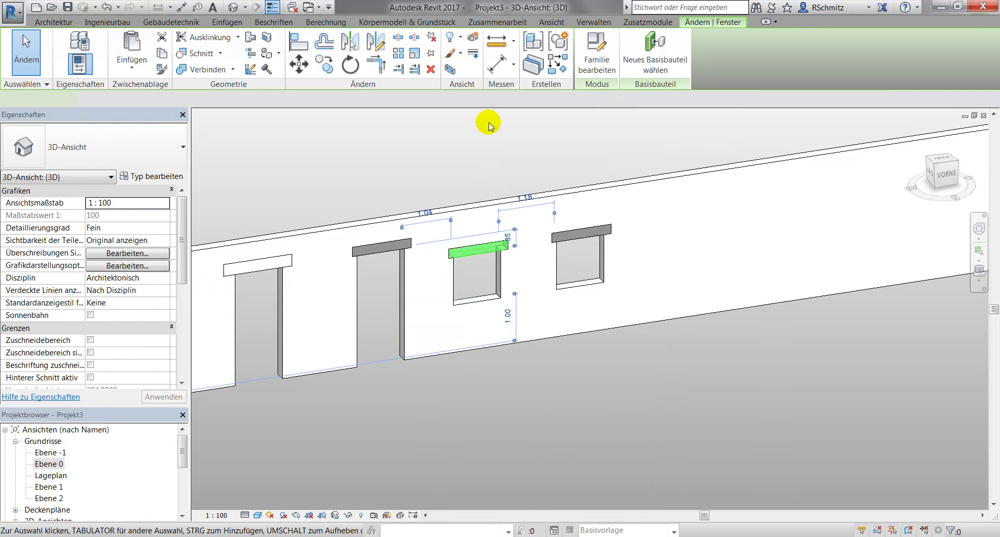
left_click(449, 69)
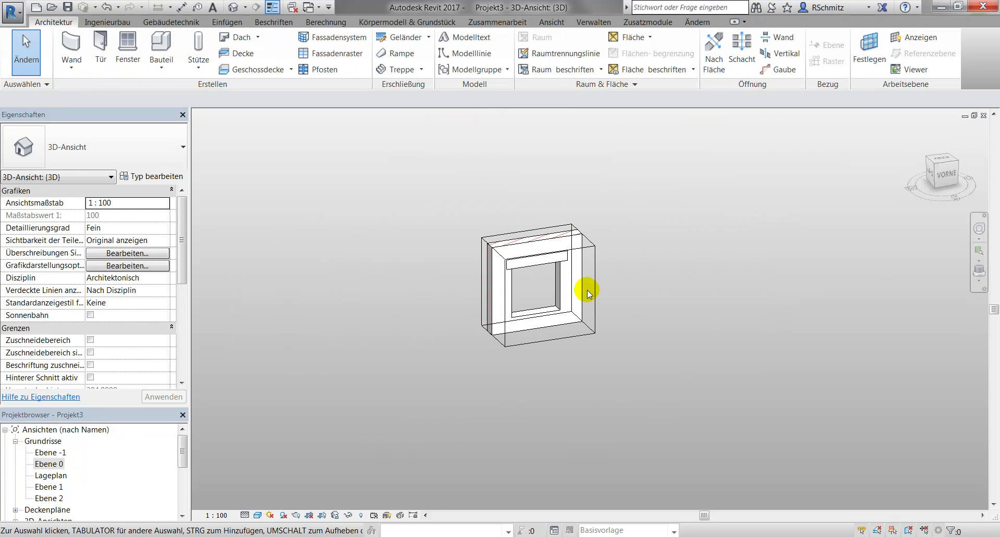
left_click(594, 284)
left_click_drag(495, 294, 521, 288)
left_click_drag(551, 328, 562, 409)
key("Escape")
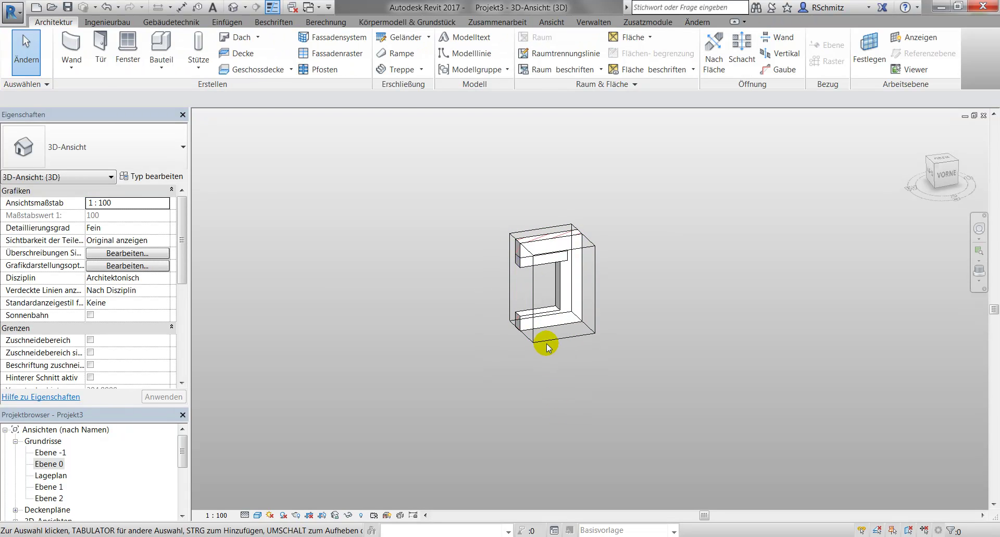
left_click(550, 338)
left_click_drag(552, 331, 571, 413)
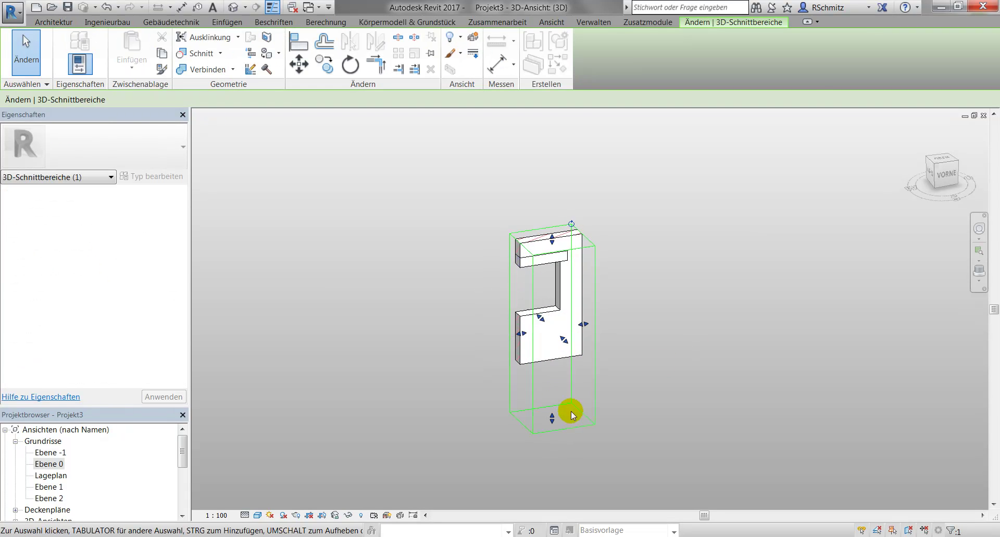
left_click(473, 248)
Step: Orbit the cut 3D view to inspect the lintel's cross-section from behind and front
scroll(511, 286, "up", 5)
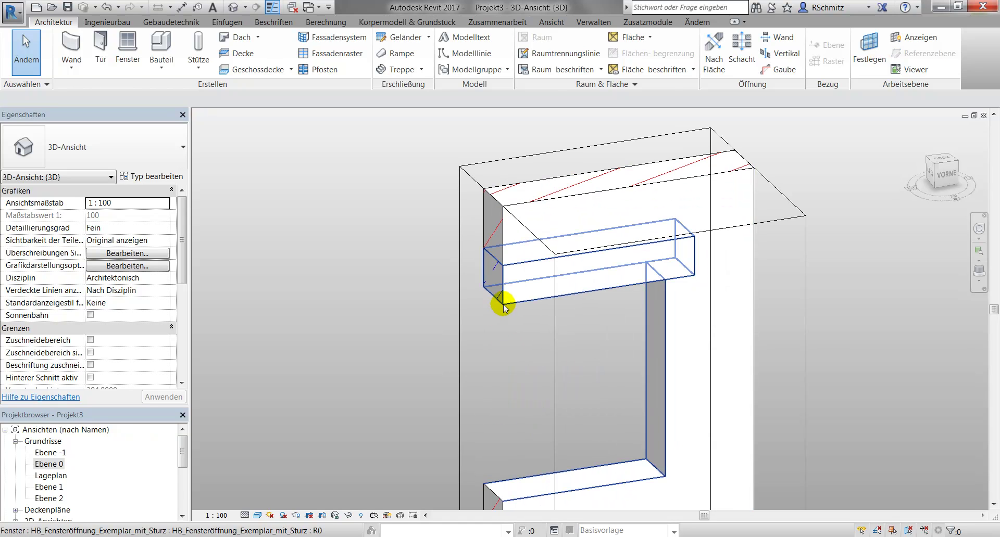
left_click(500, 302)
middle_click_drag(411, 335, 363, 362, "shift")
left_click(307, 351)
scroll(306, 351, "down", 2)
middle_click_drag(307, 351, 364, 296, "shift")
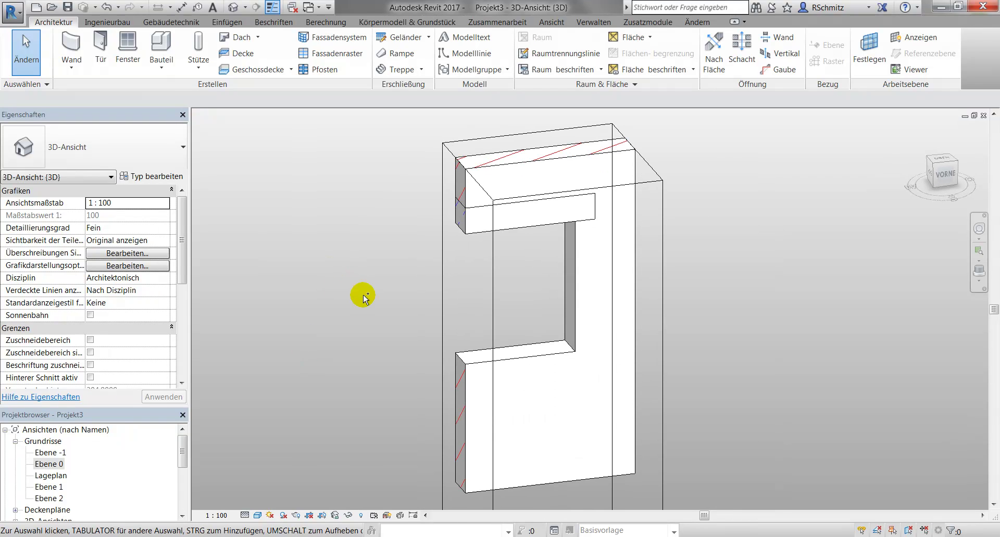
key("ctrl+Tab")
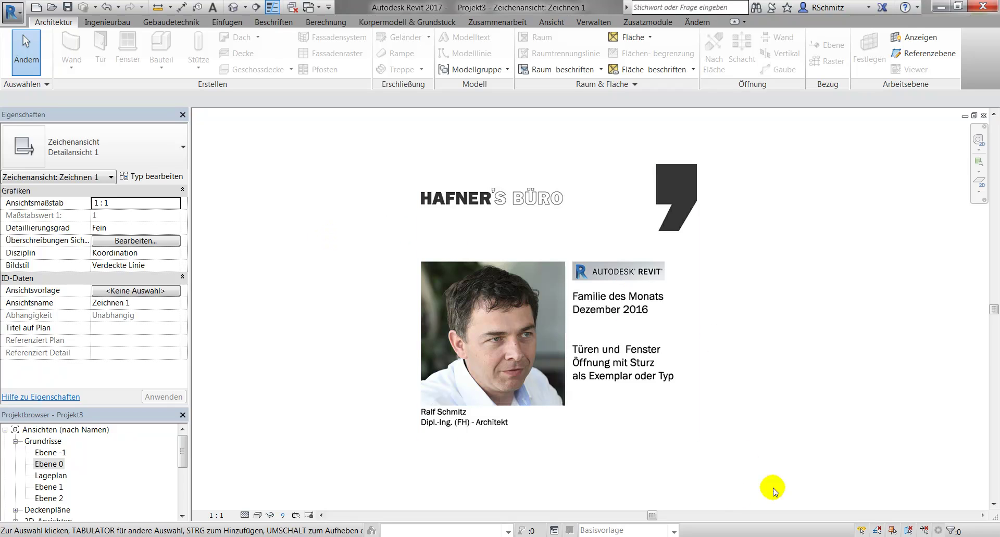
Step: Switch to the Zeichnen 1 drafting view showing the Familie des Monats Dezember 2016 title card
left_click(862, 531)
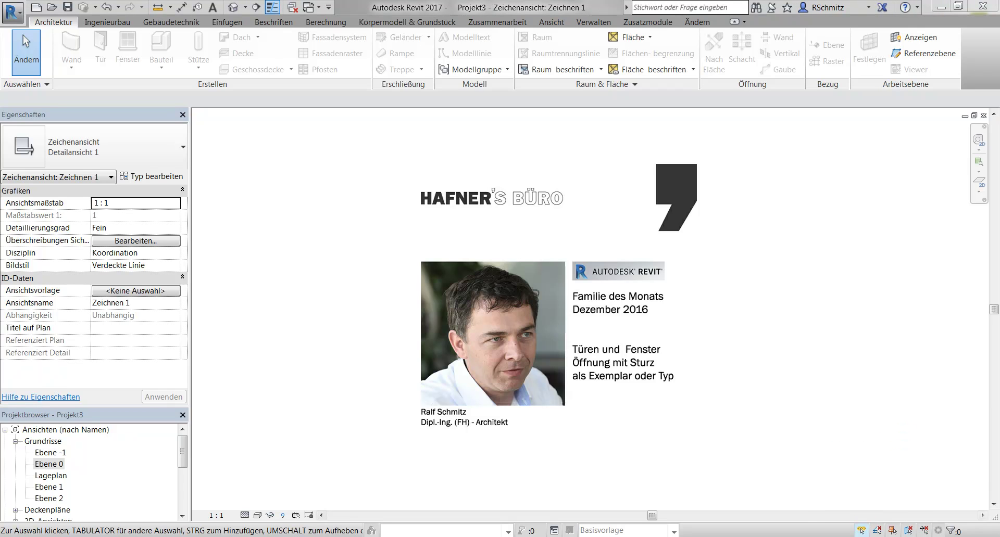